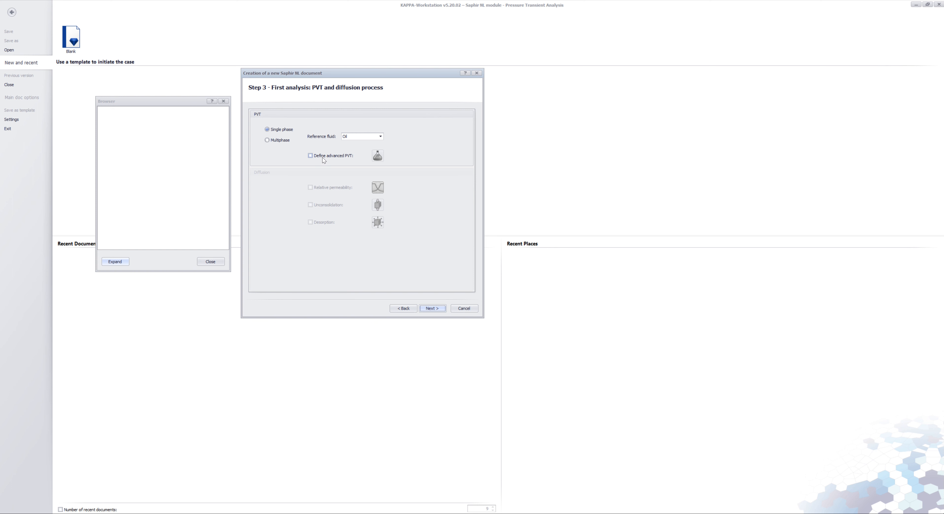
Keep the single-phase oil PVT and set formation volume factor to 1.1 B/STB, viscosity to 0.4 cp and Sw to 0.1.
{"action": "left_click", "coordinate": [429, 309]}
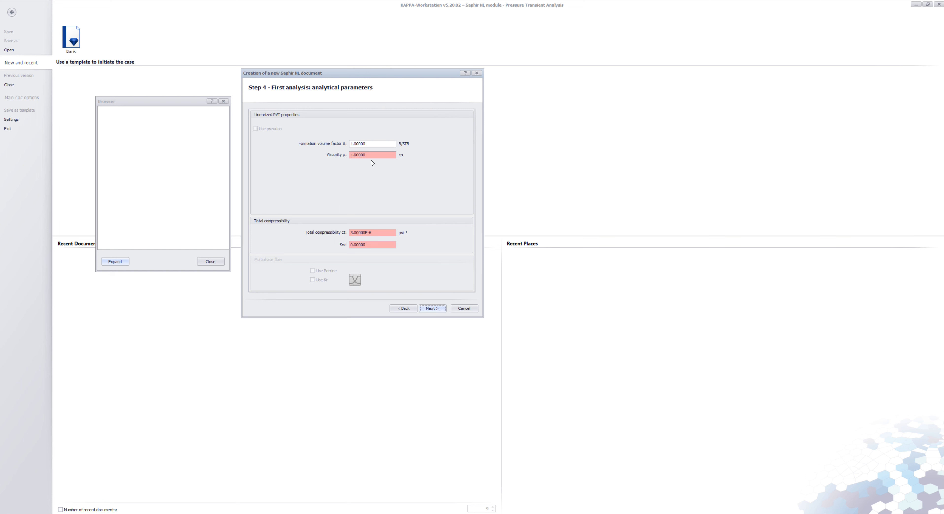
{"action": "left_click_drag", "start_coordinate": [374, 145], "coordinate": [306, 146]}
{"action": "type", "text": "1.1"}
{"action": "left_click_drag", "start_coordinate": [376, 156], "coordinate": [298, 159]}
{"action": "type", "text": "0.4"}
{"action": "double_click", "coordinate": [372, 244]}
{"action": "type", "text": "0.1"}
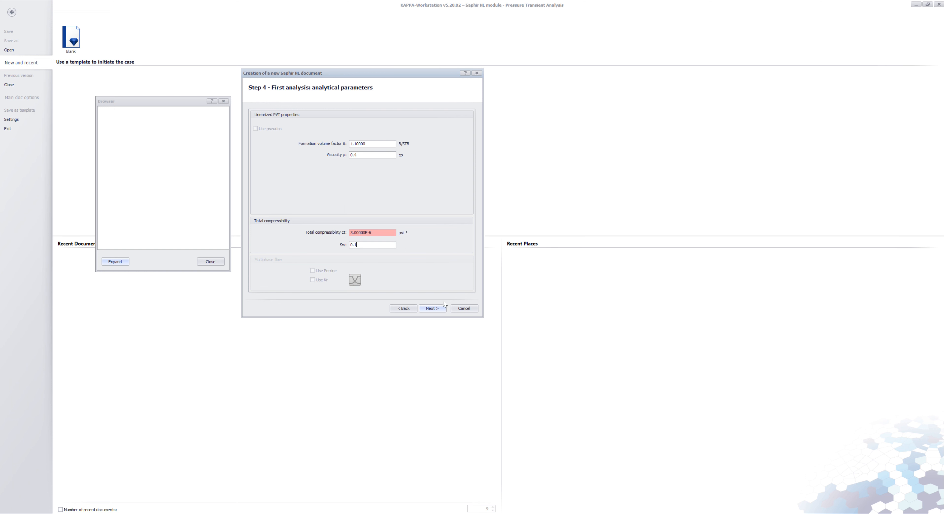
Create the document with the default numerical parameters and initial loglog model, and close the document browser.
{"action": "left_click", "coordinate": [442, 309]}
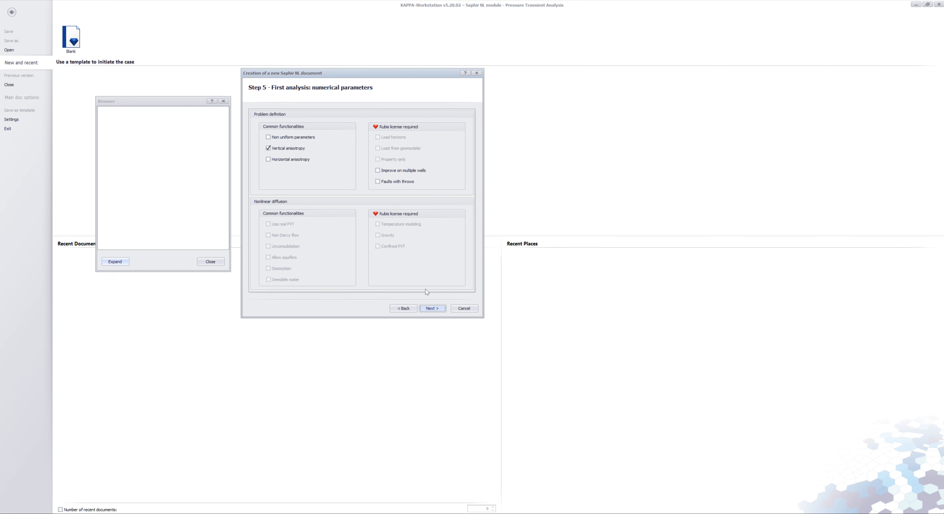
{"action": "left_click", "coordinate": [432, 308]}
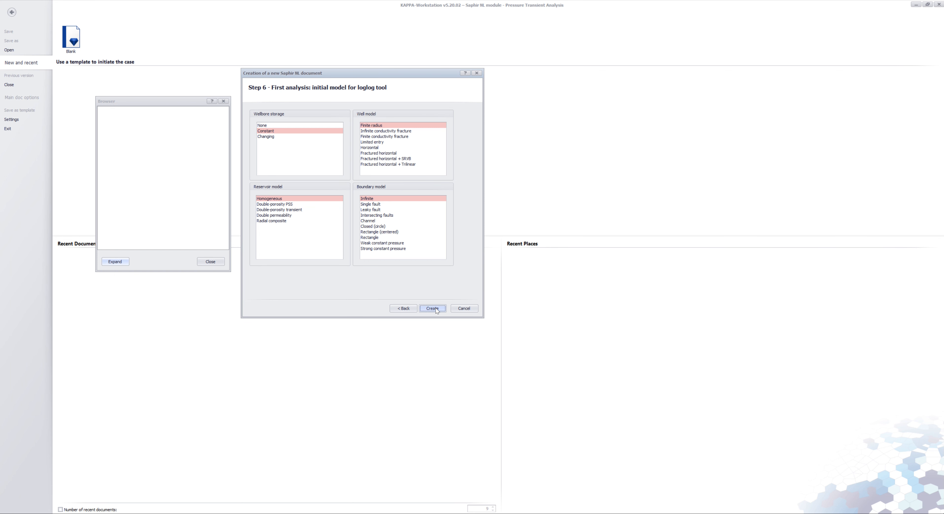
{"action": "left_click", "coordinate": [435, 308]}
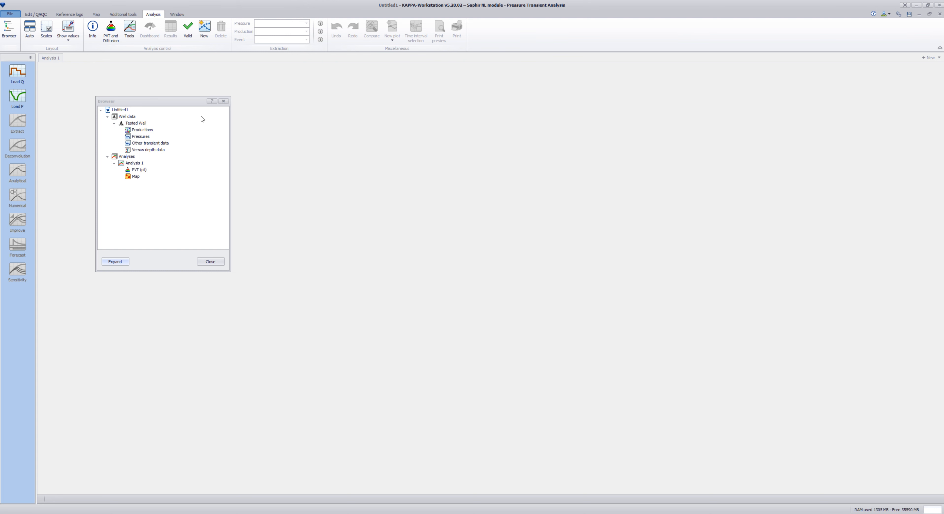
{"action": "left_click", "coordinate": [223, 102]}
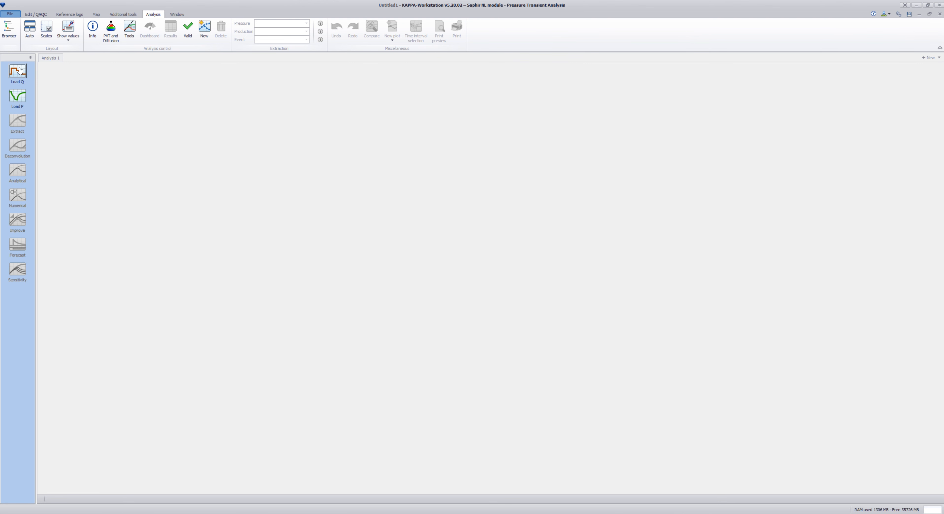
Draw a four-sided reservoir contour around the tested well on the map, about 7000 ft wide and 8000 ft high.
{"action": "left_click", "coordinate": [96, 15]}
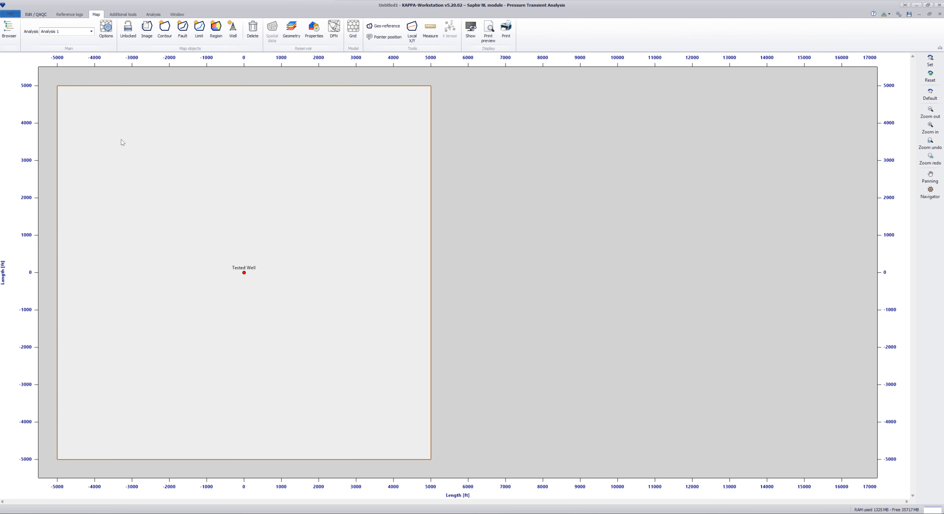
{"action": "left_click", "coordinate": [164, 36]}
{"action": "left_click", "coordinate": [76, 129]}
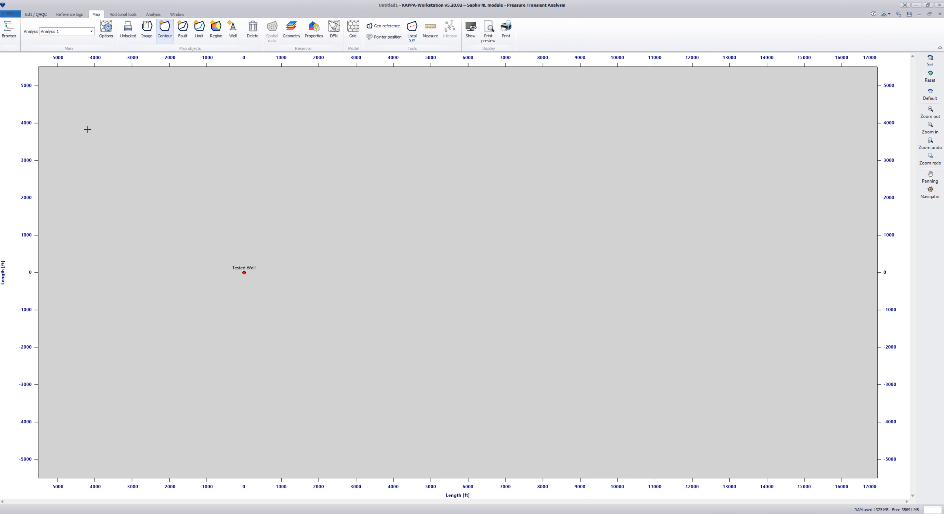
{"action": "left_click", "coordinate": [340, 127]}
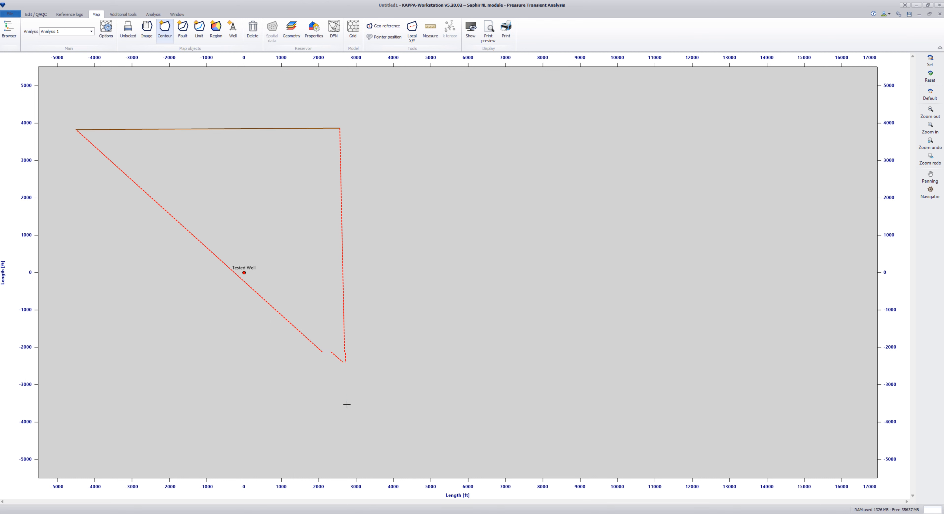
{"action": "left_click", "coordinate": [341, 428]}
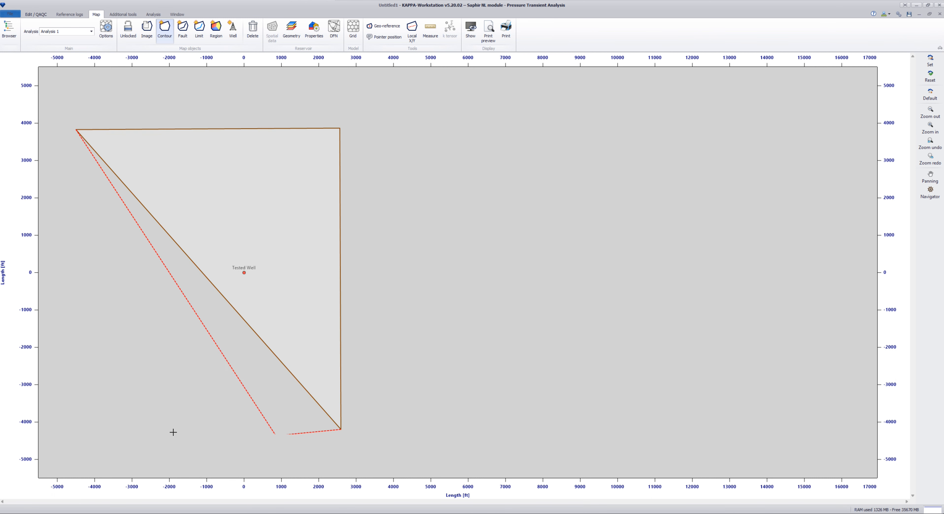
{"action": "left_click", "coordinate": [79, 425]}
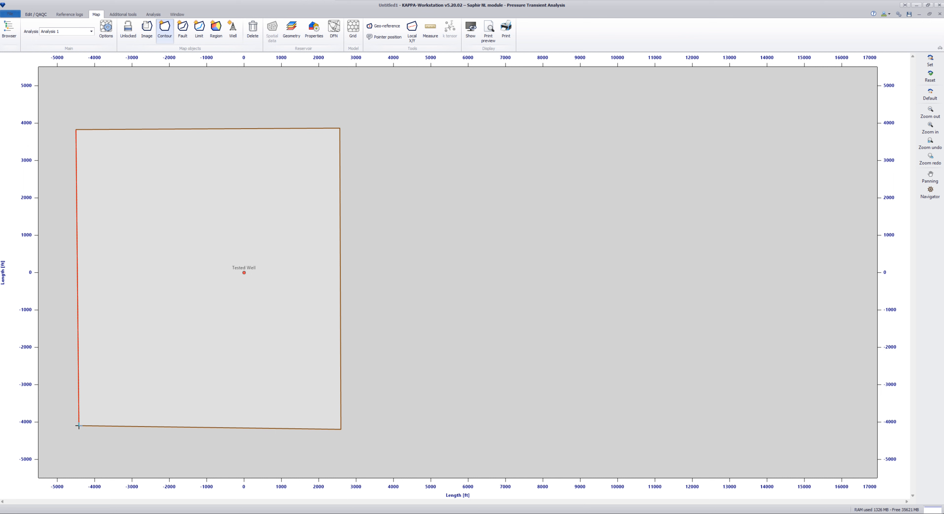
{"action": "left_click", "coordinate": [166, 38]}
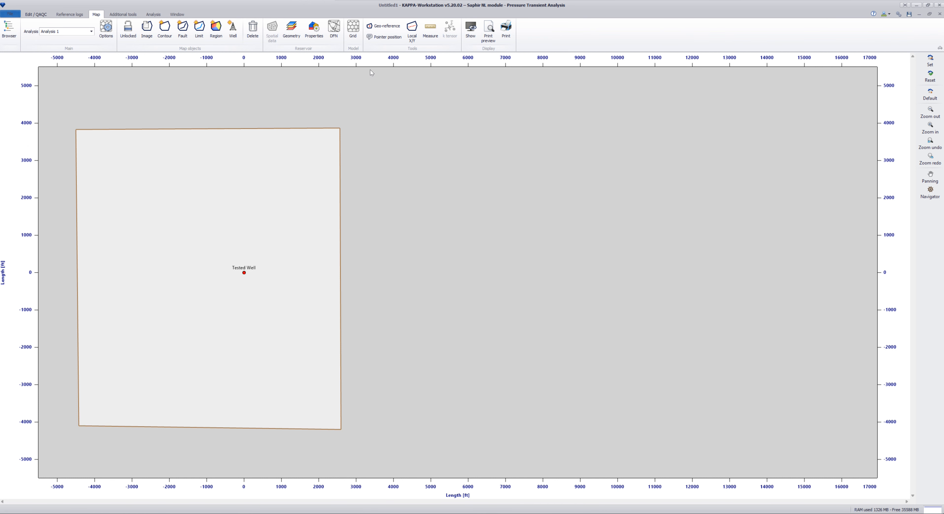
Scale the field so that a line from the tested well to the contour's east edge is 1000 m long.
{"action": "left_click", "coordinate": [412, 43]}
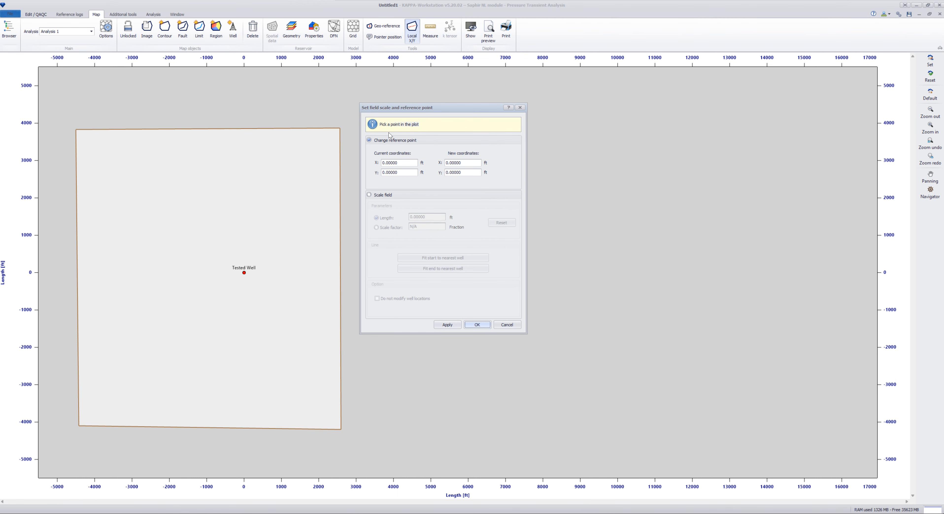
{"action": "left_click", "coordinate": [387, 197]}
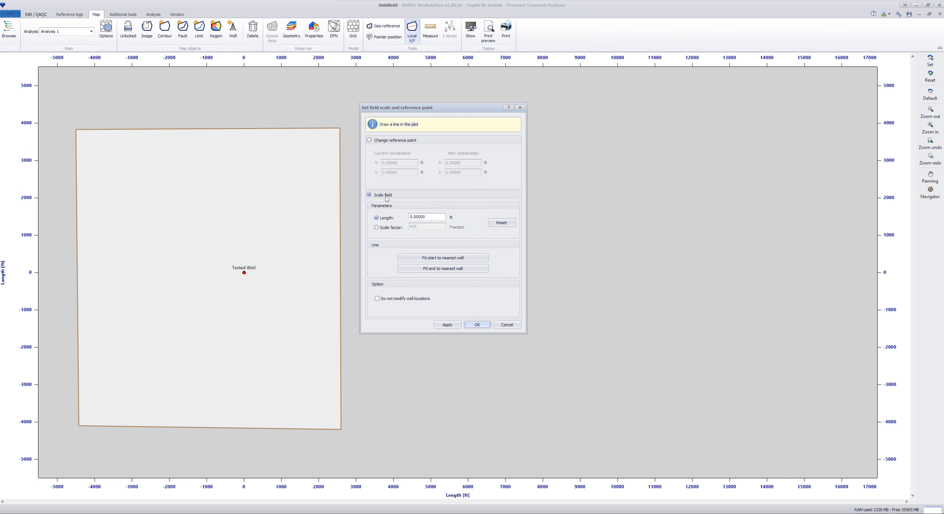
{"action": "left_click", "coordinate": [453, 218]}
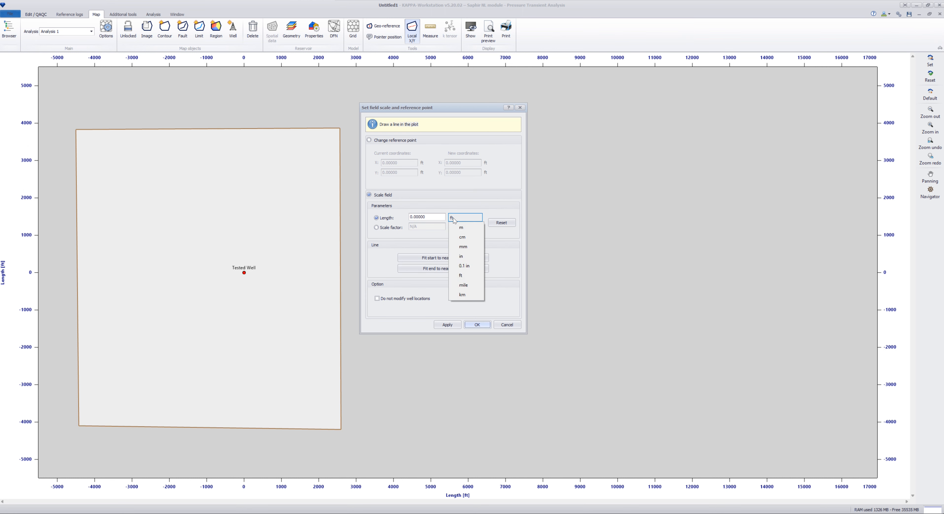
{"action": "left_click", "coordinate": [462, 228]}
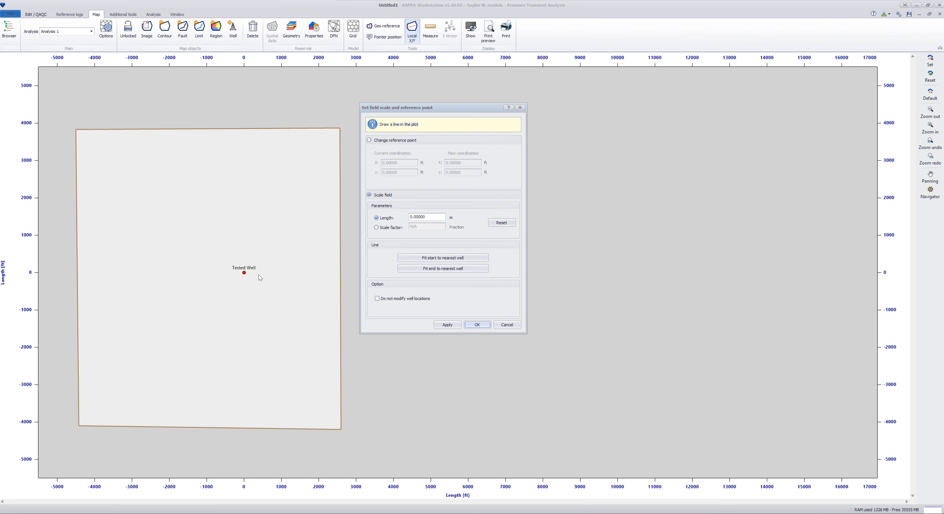
{"action": "left_click_drag", "start_coordinate": [244, 273], "coordinate": [340, 272]}
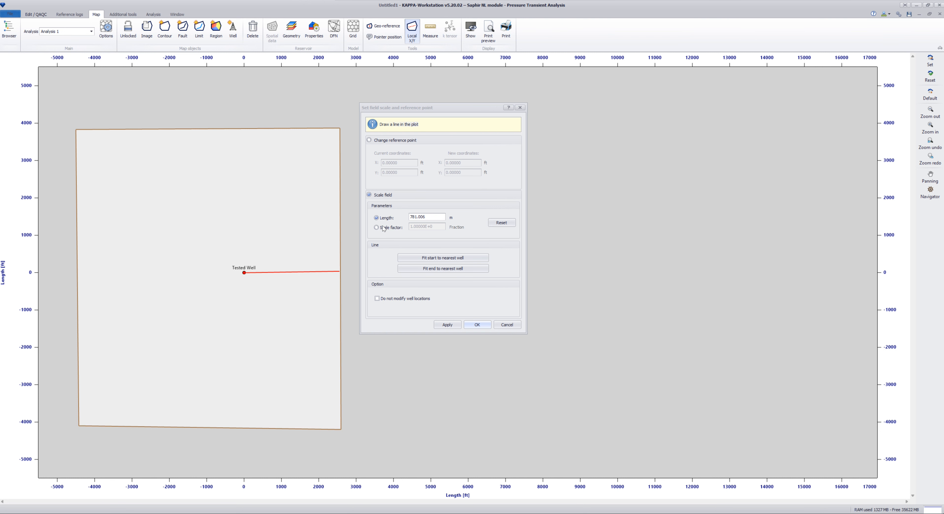
{"action": "double_click", "coordinate": [428, 218]}
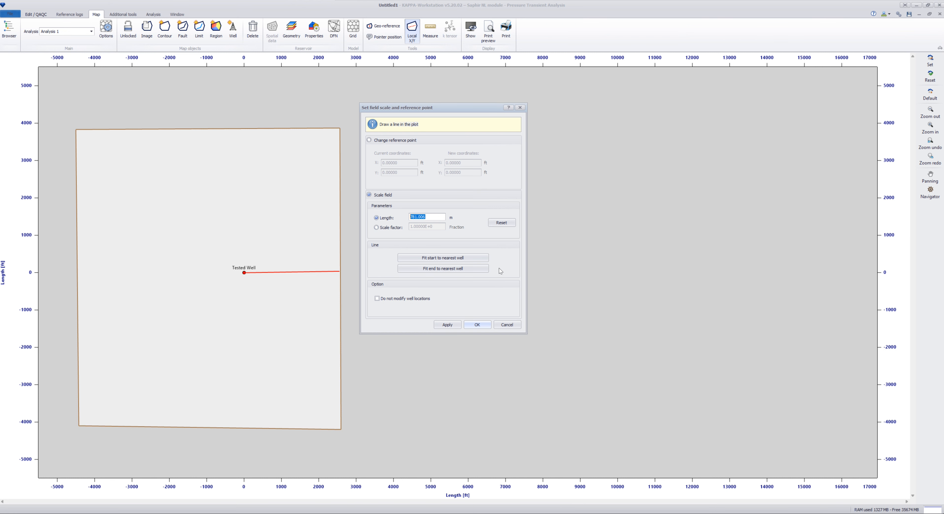
{"action": "type", "text": "1000"}
{"action": "left_click", "coordinate": [456, 325]}
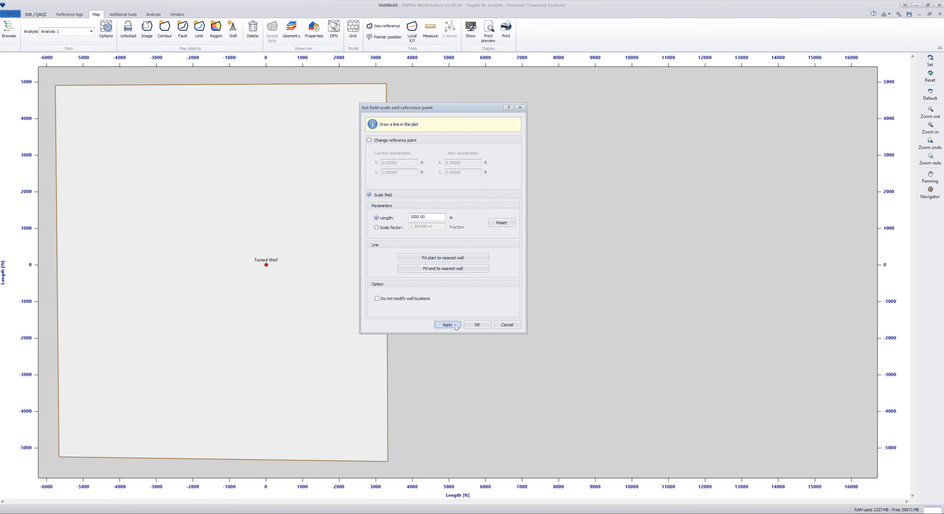
{"action": "left_click", "coordinate": [481, 325]}
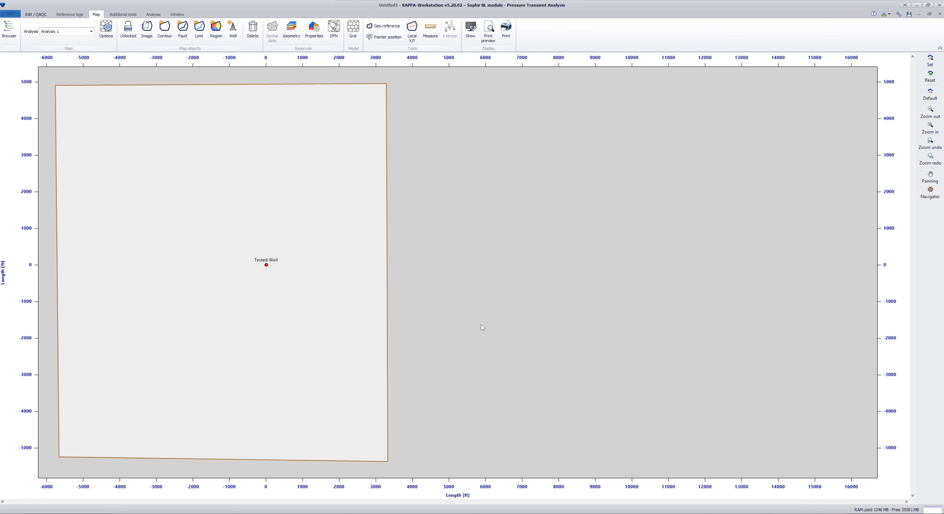
Measure the distance from the tested well to the contour's east edge.
{"action": "left_click", "coordinate": [431, 39]}
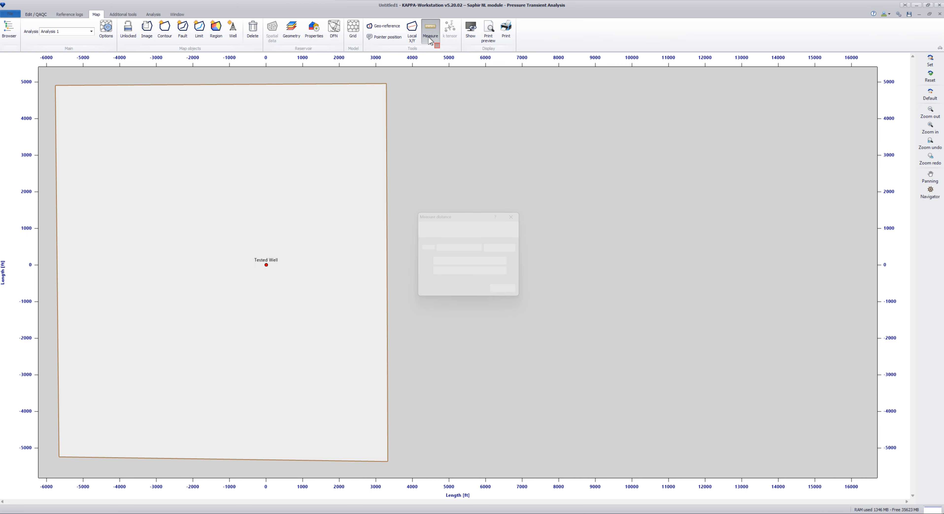
{"action": "left_click_drag", "start_coordinate": [266, 265], "coordinate": [387, 267]}
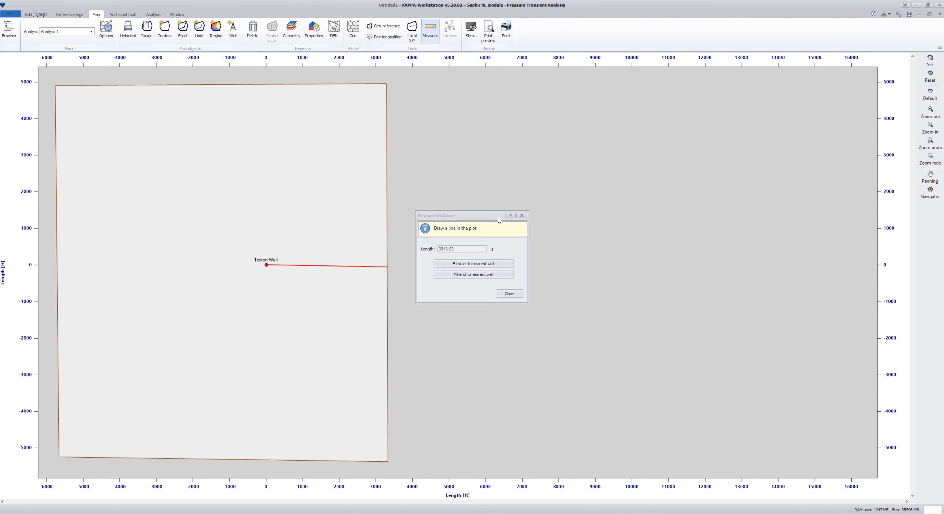
{"action": "left_click", "coordinate": [520, 215]}
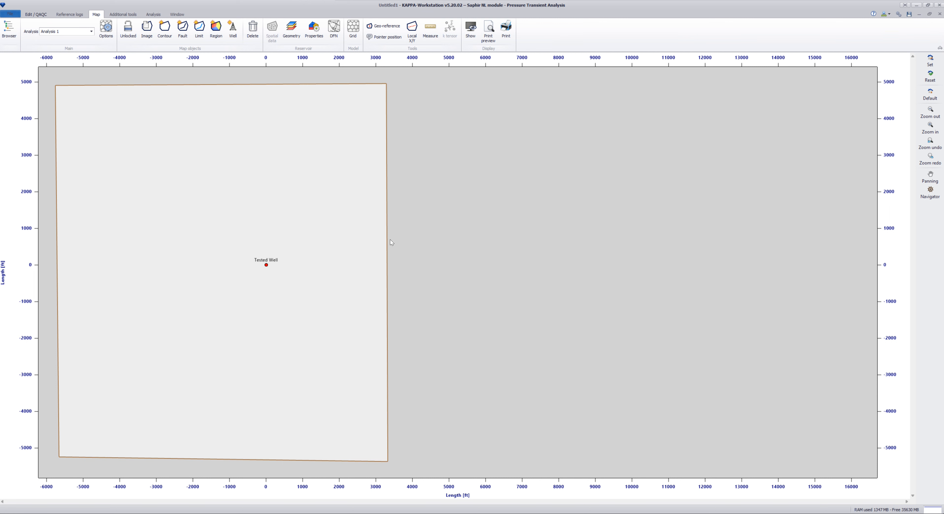
Draw a straight fault southwest of the tested well, from about (-4500, 1200) ft to about (1600, -3400) ft.
{"action": "left_click", "coordinate": [184, 38]}
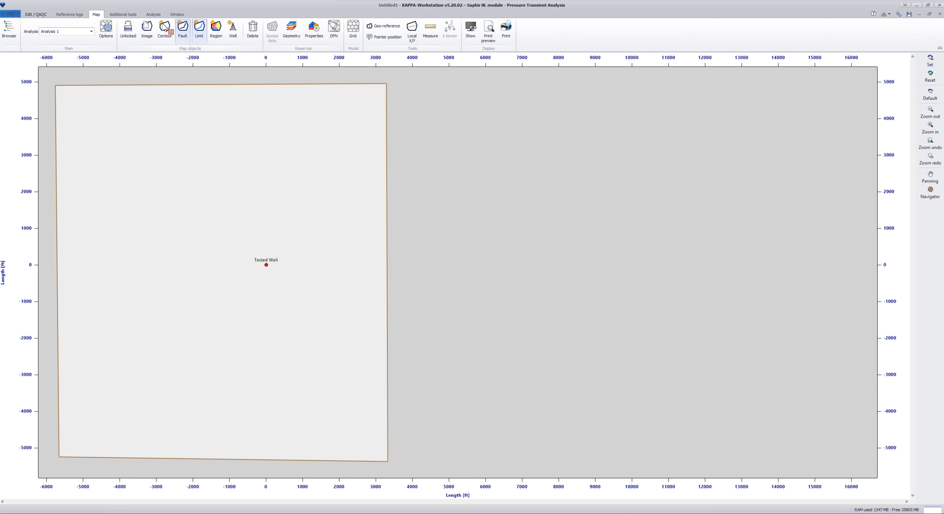
{"action": "left_click", "coordinate": [182, 29]}
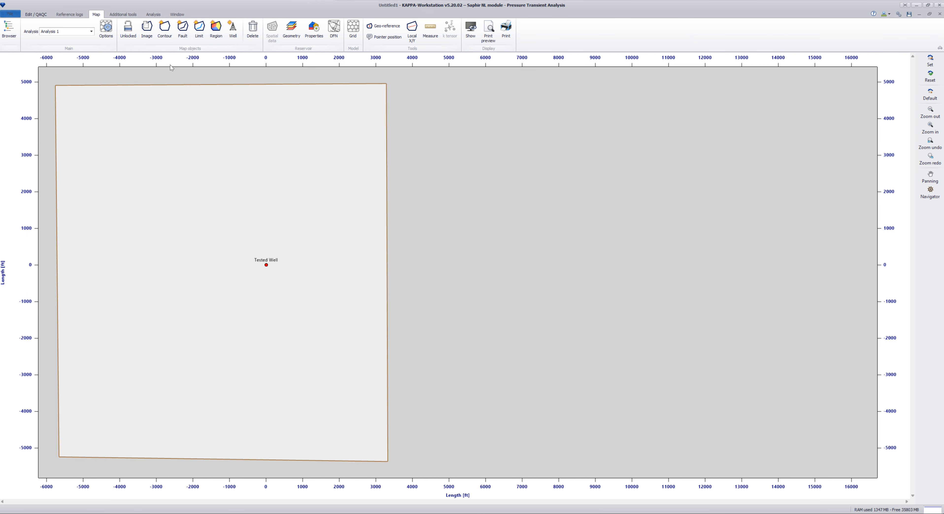
{"action": "left_click", "coordinate": [183, 31]}
{"action": "mouse_move", "coordinate": [102, 221]}
{"action": "left_mouse_down"}
{"action": "mouse_move", "coordinate": [255, 351]}
{"action": "mouse_move", "coordinate": [333, 400]}
{"action": "left_mouse_up"}
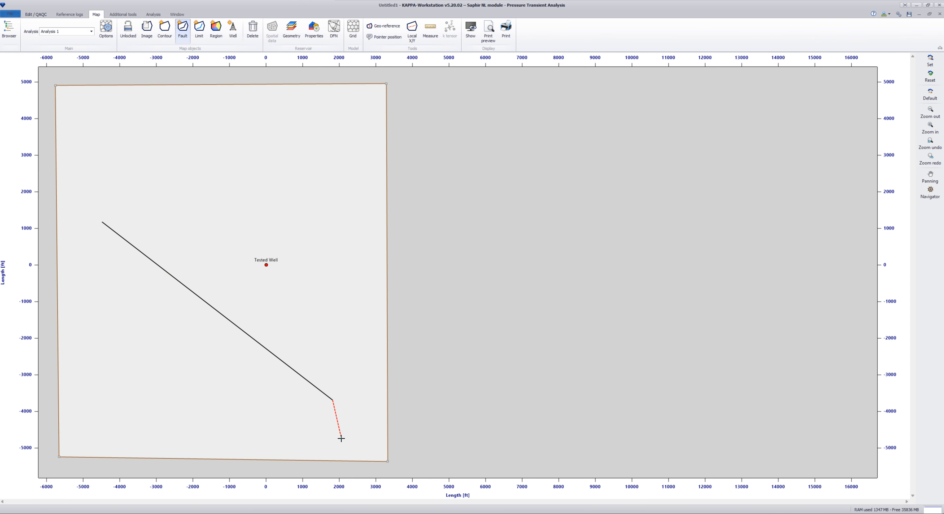
{"action": "right_click", "coordinate": [341, 439]}
{"action": "left_click", "coordinate": [326, 391]}
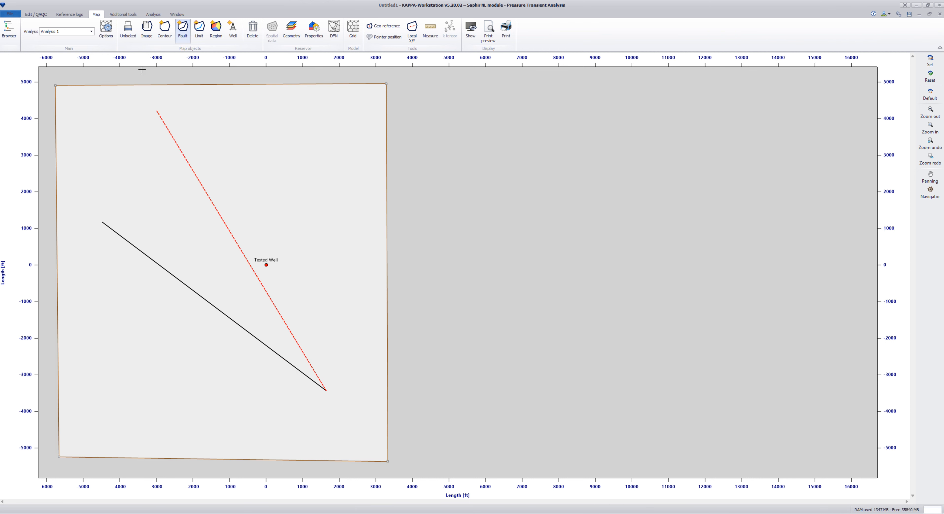
{"action": "left_click", "coordinate": [183, 37]}
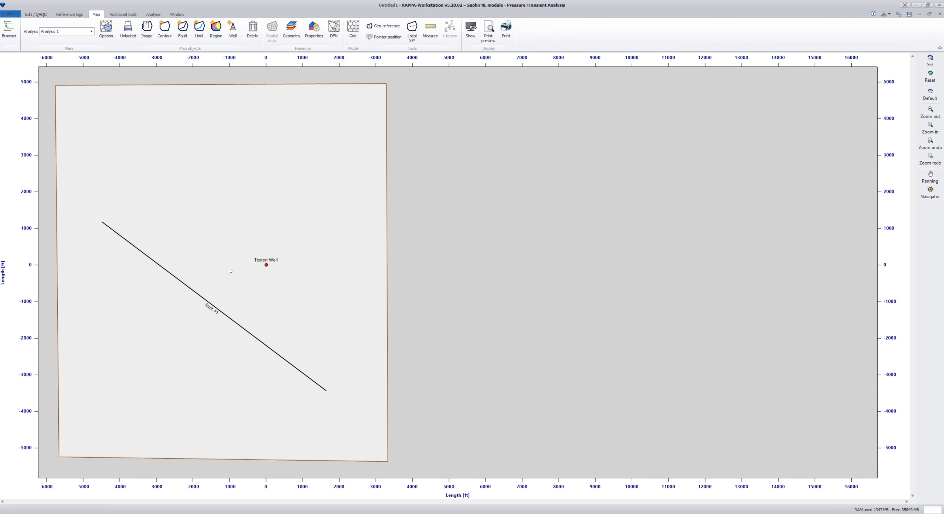
Draw a second fault northeast of the tested well, from about (-2500, 3600) ft to about (3000, -300) ft.
{"action": "left_click", "coordinate": [183, 31]}
{"action": "left_click", "coordinate": [175, 132]}
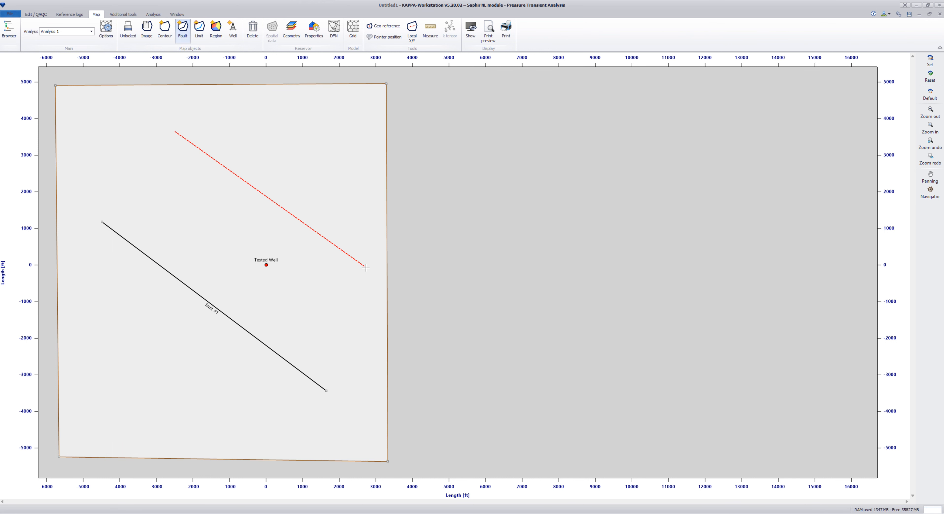
{"action": "left_click", "coordinate": [374, 275]}
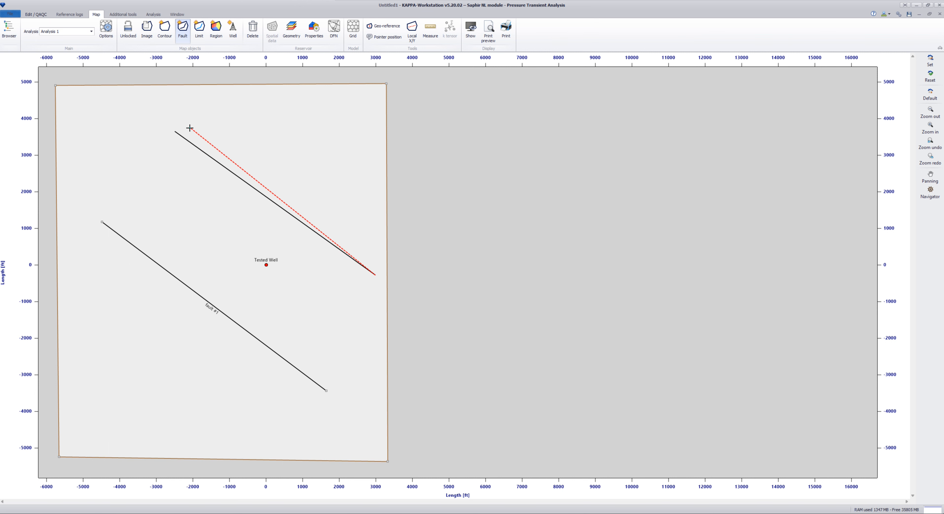
{"action": "left_click", "coordinate": [182, 30]}
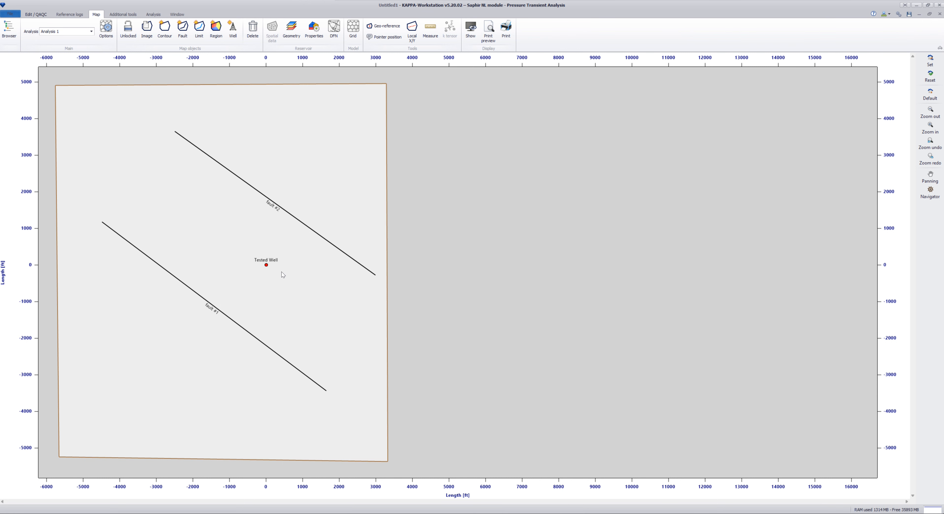
Delete both faults from the map.
{"action": "left_click", "coordinate": [273, 202]}
{"action": "key", "text": "Delete"}
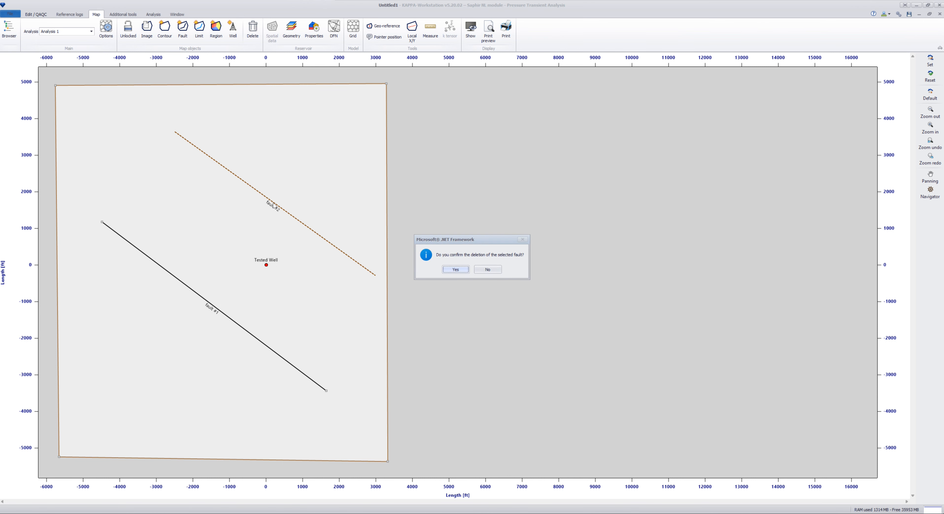
{"action": "left_click", "coordinate": [460, 271]}
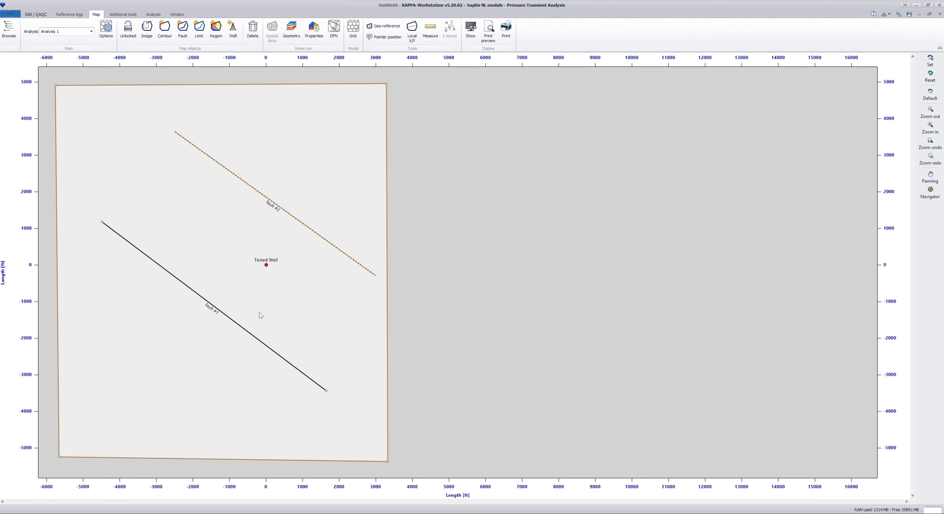
{"action": "left_click", "coordinate": [235, 321]}
{"action": "key", "text": "Delete"}
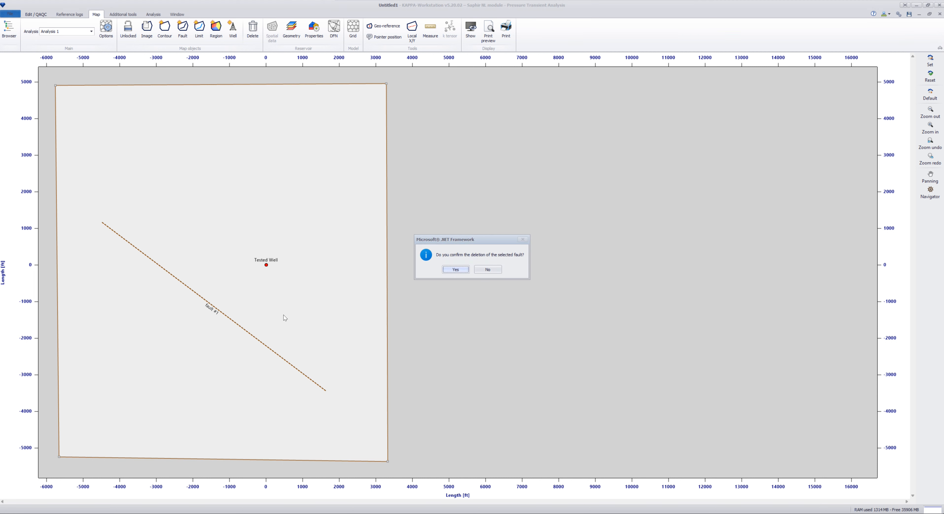
{"action": "left_click", "coordinate": [449, 272]}
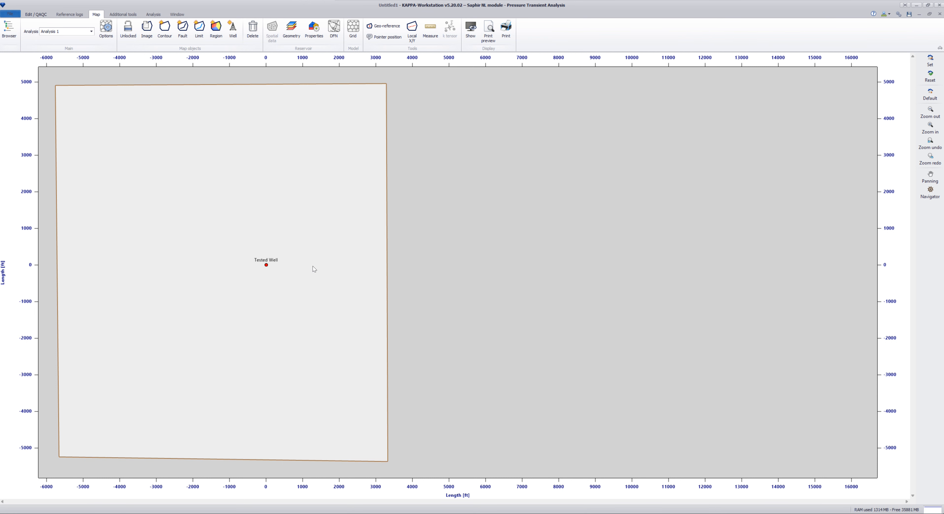
Open the tested well's definition and rename the well test 1.
{"action": "left_click", "coordinate": [233, 34]}
{"action": "left_click", "coordinate": [236, 37]}
{"action": "double_click", "coordinate": [268, 269]}
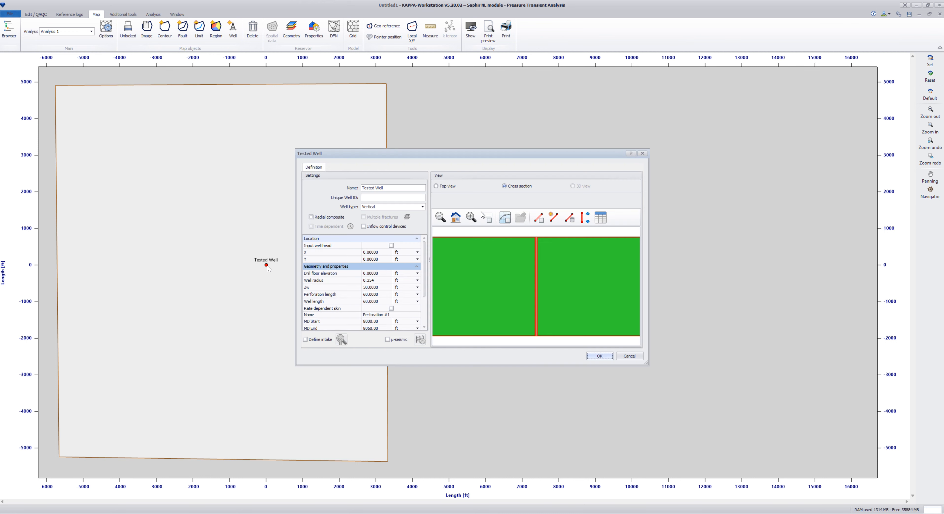
{"action": "left_click_drag", "start_coordinate": [416, 156], "coordinate": [433, 129]}
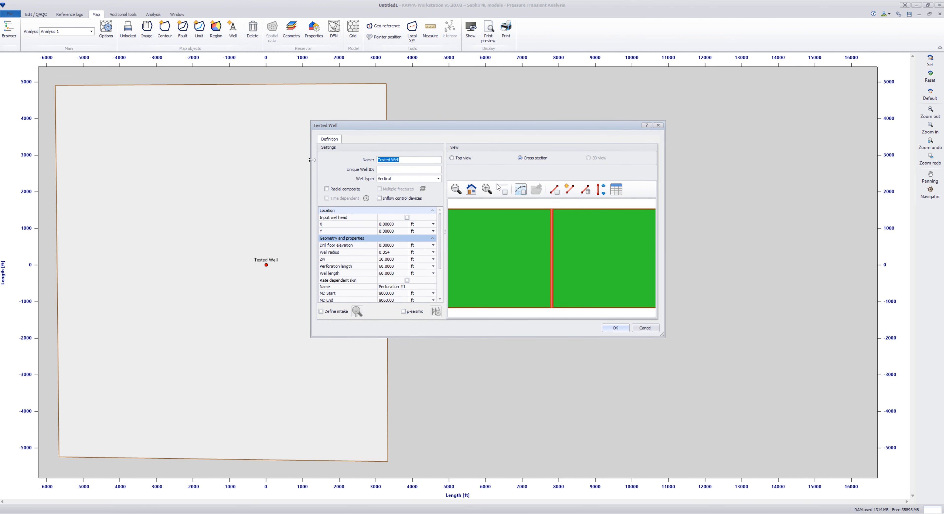
{"action": "type", "text": "test 1"}
{"action": "left_click_drag", "start_coordinate": [663, 336], "coordinate": [698, 433]}
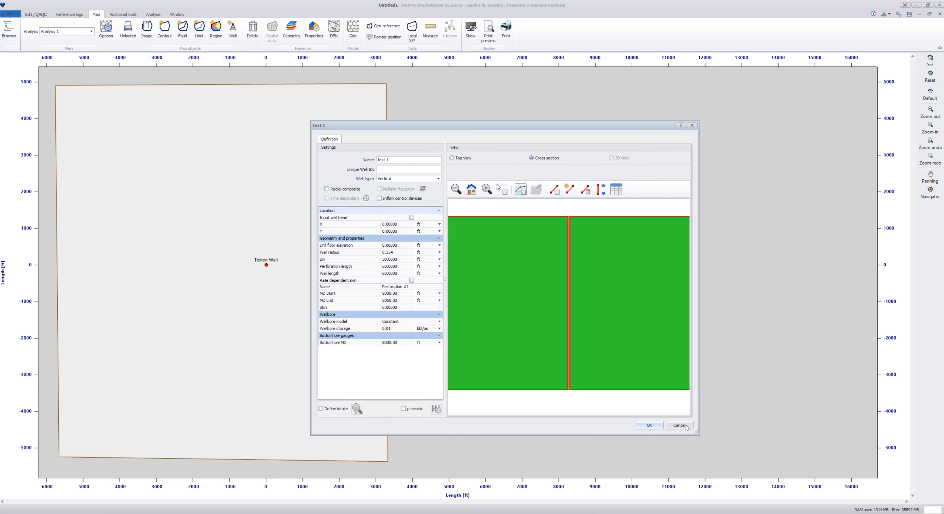
{"action": "left_click_drag", "start_coordinate": [514, 127], "coordinate": [522, 118]}
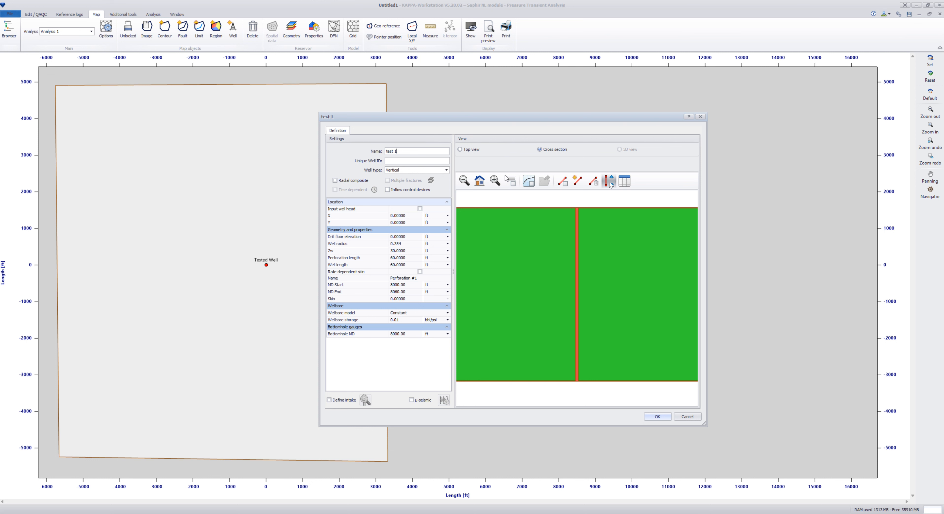
Shorten the well's perforation in the cross section and set its MD end to 8040 ft in the perforations table.
{"action": "left_click", "coordinate": [562, 180]}
{"action": "left_click_drag", "start_coordinate": [578, 383], "coordinate": [577, 311]}
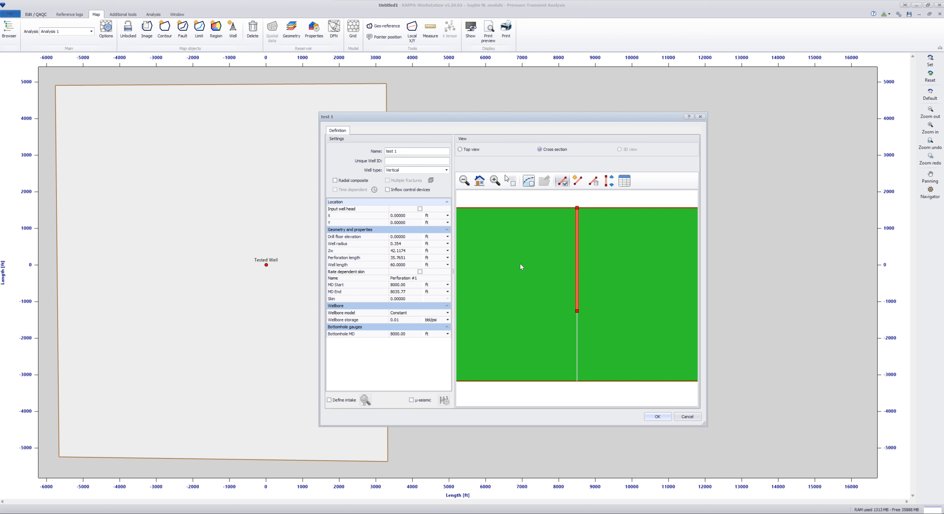
{"action": "left_click", "coordinate": [625, 181]}
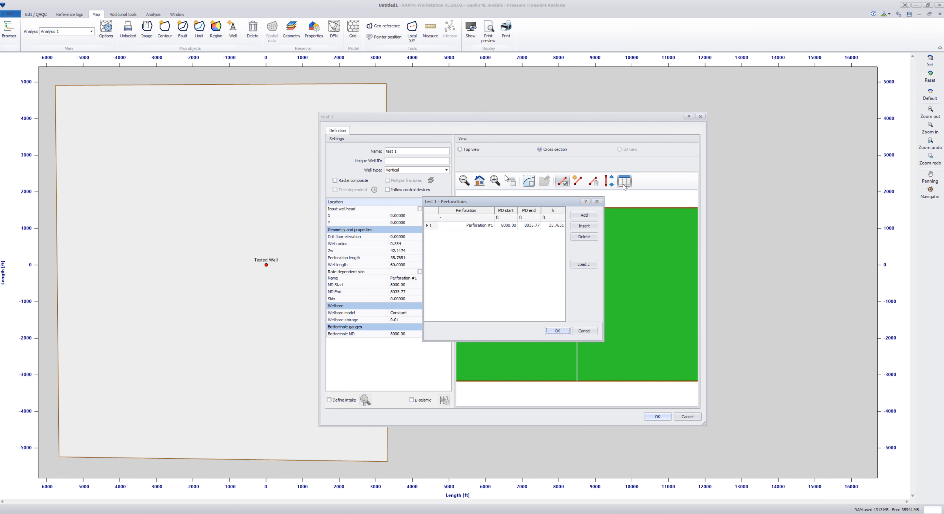
{"action": "left_click_drag", "start_coordinate": [558, 204], "coordinate": [622, 202]}
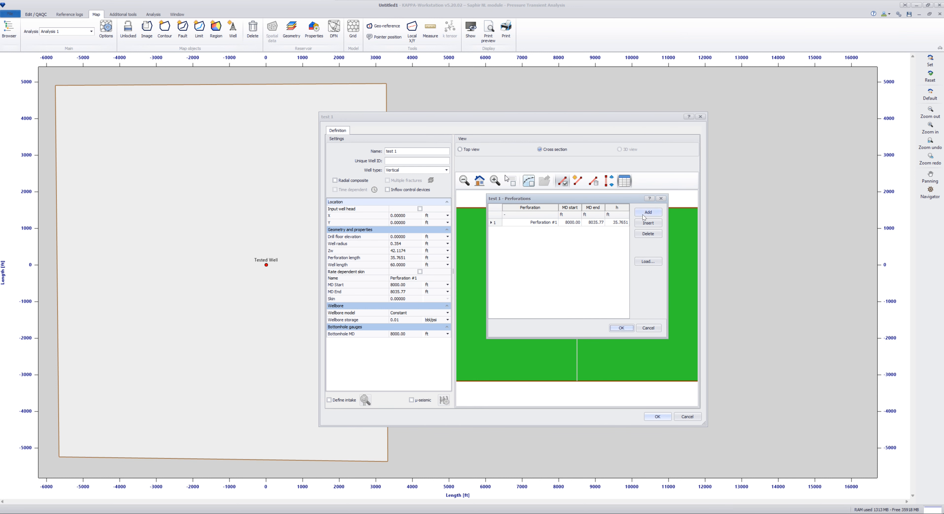
{"action": "double_click", "coordinate": [591, 222]}
{"action": "type", "text": "8040"}
{"action": "key", "text": "Return"}
{"action": "left_click", "coordinate": [620, 328]}
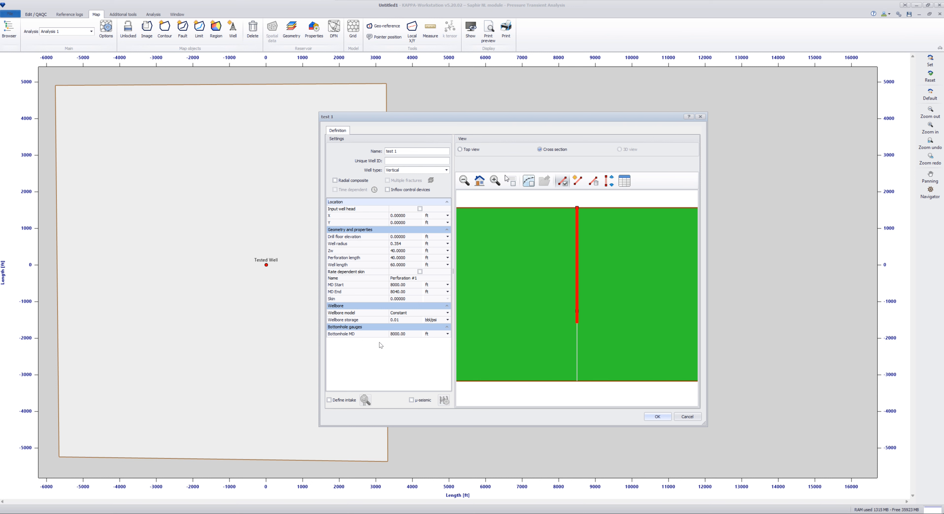
Set the well's skin to 1 and accept the well definition.
{"action": "left_click", "coordinate": [350, 301]}
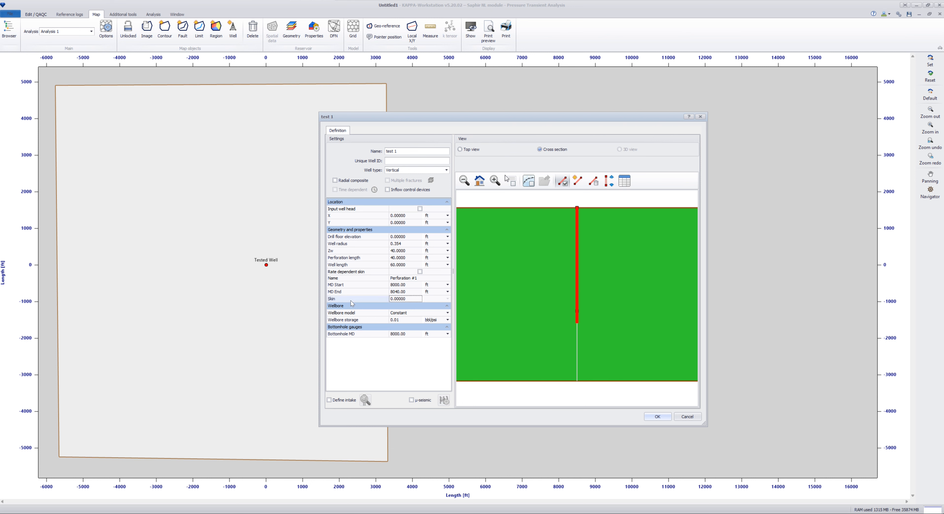
{"action": "left_click", "coordinate": [407, 299]}
{"action": "type", "text": "1"}
{"action": "left_click", "coordinate": [428, 298]}
{"action": "left_click", "coordinate": [657, 417]}
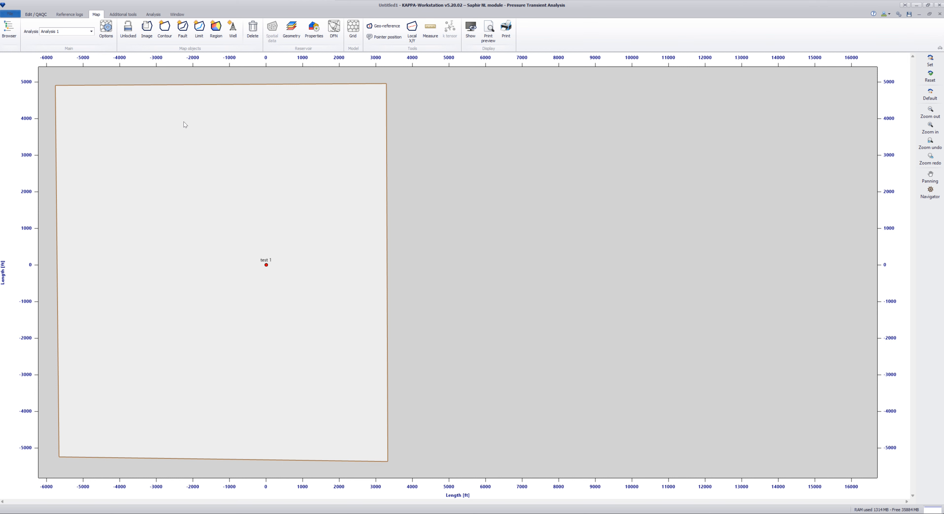
Examine the analytical test design's reservoir models, boundary models, parameters and history table, and leave it without generating.
{"action": "left_click", "coordinate": [119, 15]}
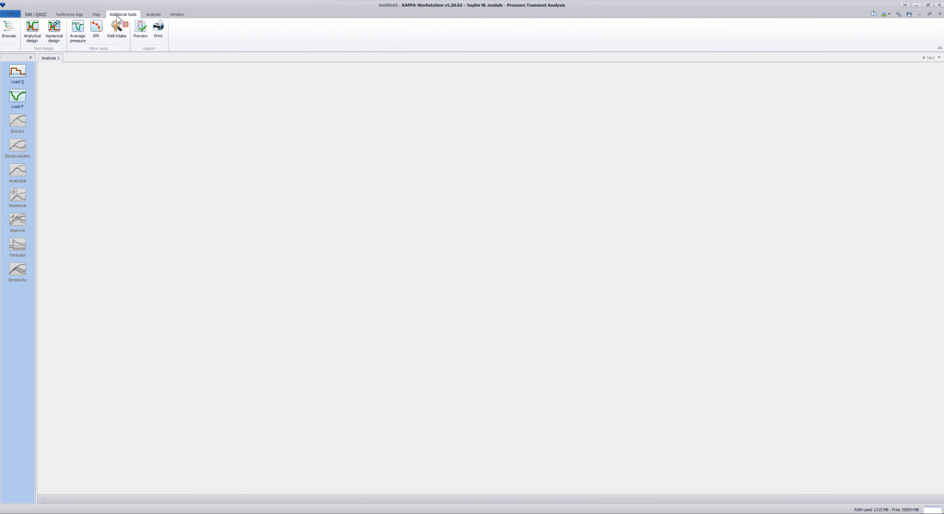
{"action": "left_click", "coordinate": [31, 41]}
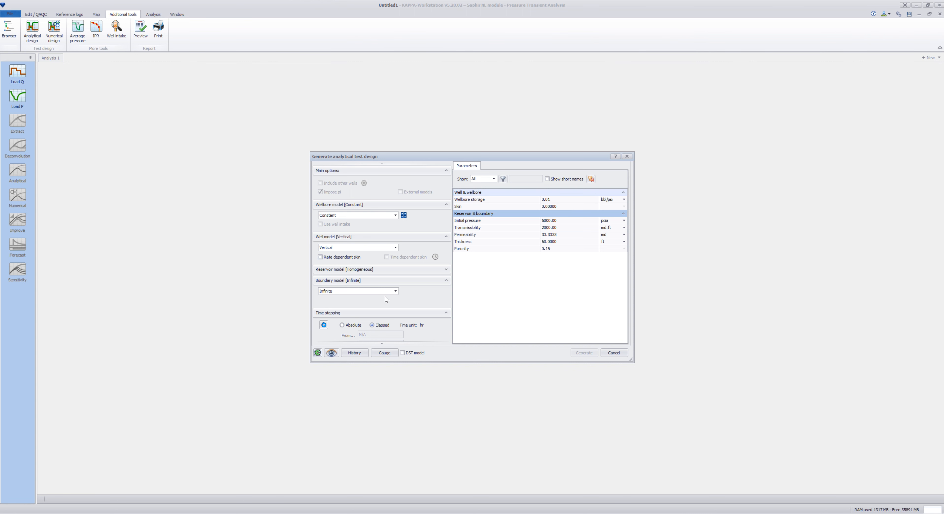
{"action": "left_click_drag", "start_coordinate": [636, 362], "coordinate": [642, 447]}
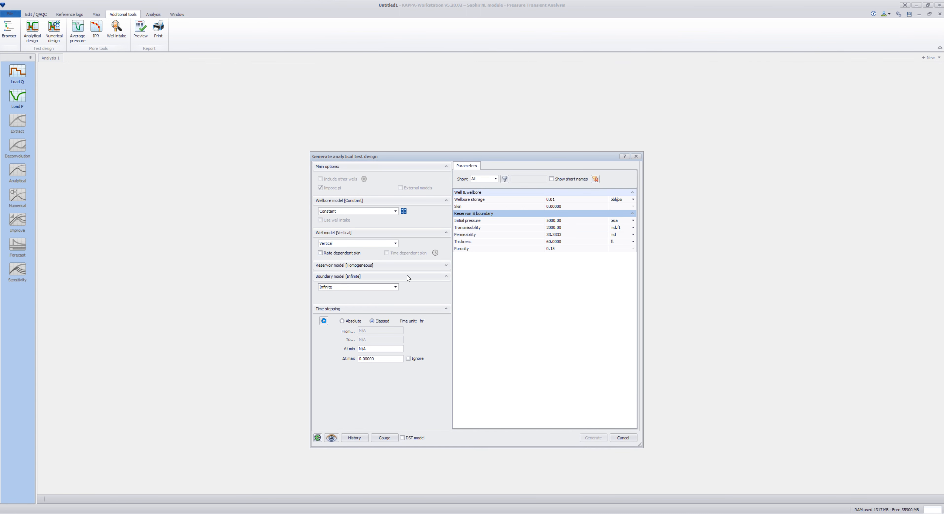
{"action": "left_click", "coordinate": [448, 267]}
{"action": "left_click", "coordinate": [349, 275]}
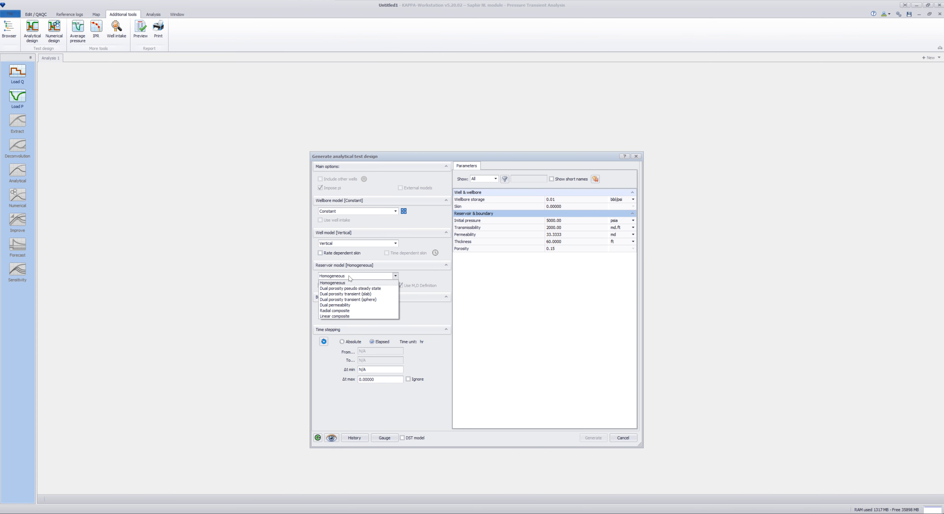
{"action": "left_click", "coordinate": [418, 278]}
{"action": "left_click", "coordinate": [371, 309]}
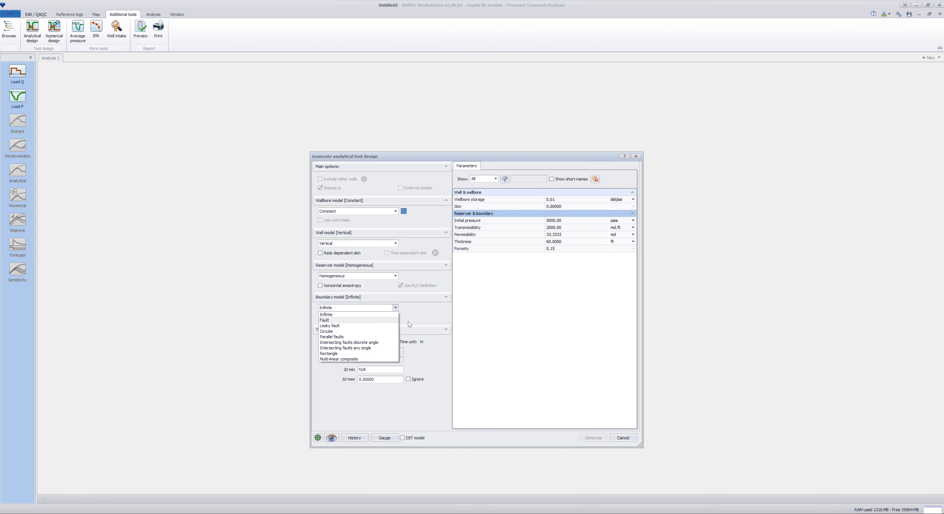
{"action": "left_click", "coordinate": [417, 315]}
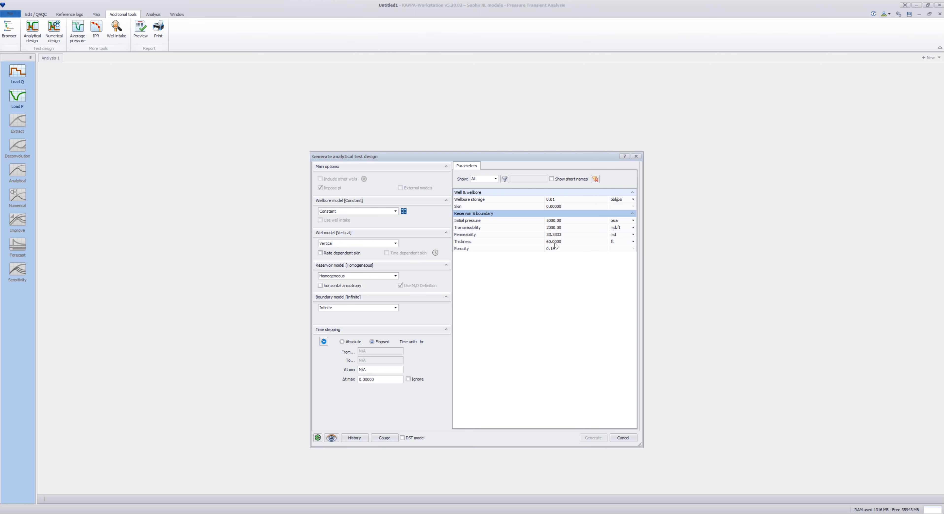
{"action": "left_click", "coordinate": [363, 439]}
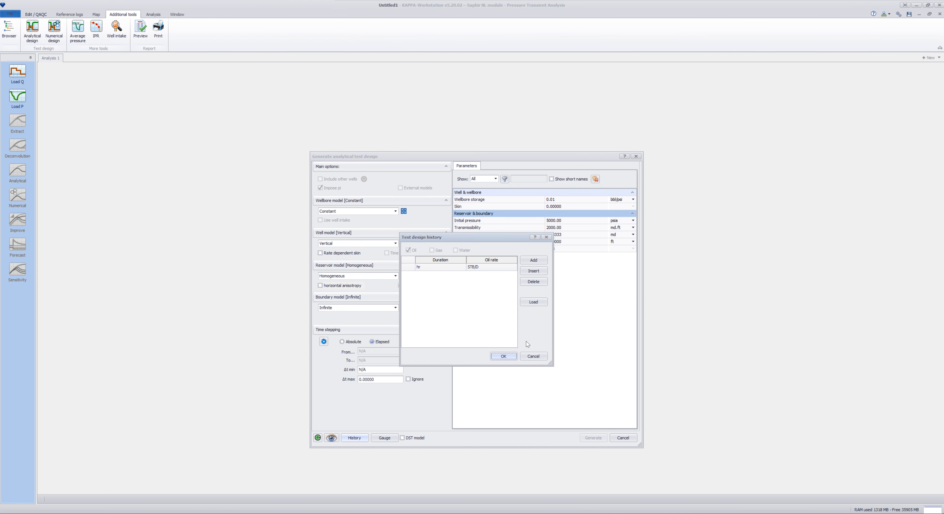
{"action": "left_click", "coordinate": [533, 356]}
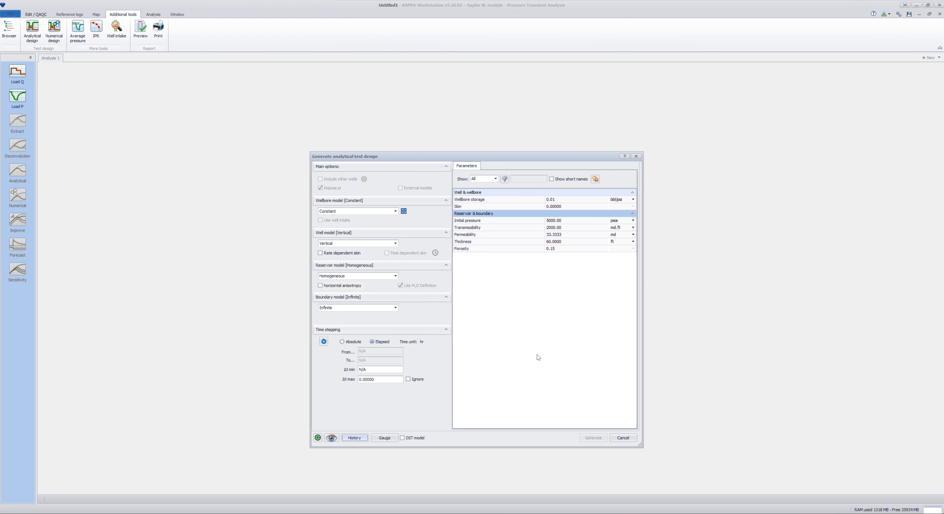
{"action": "left_click", "coordinate": [620, 438]}
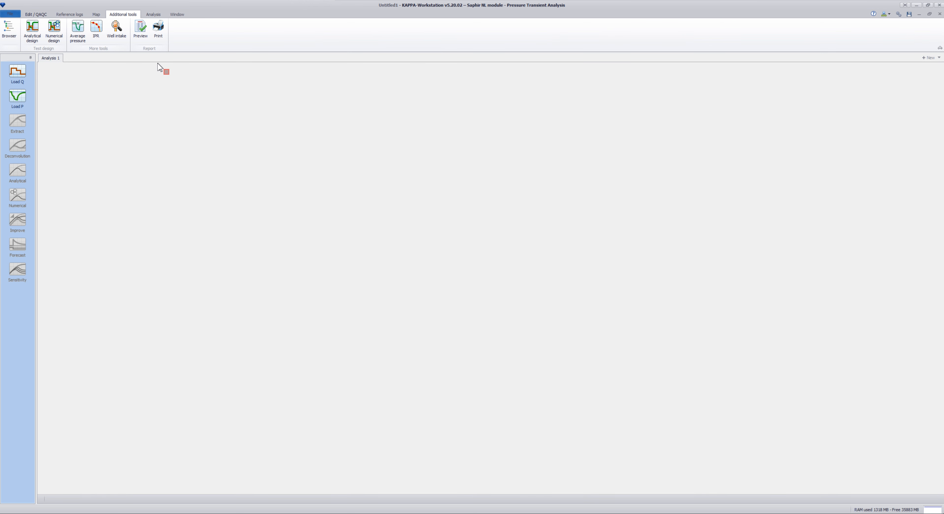
Start a numerical test design and add three rows to its test design history.
{"action": "left_click", "coordinate": [54, 31]}
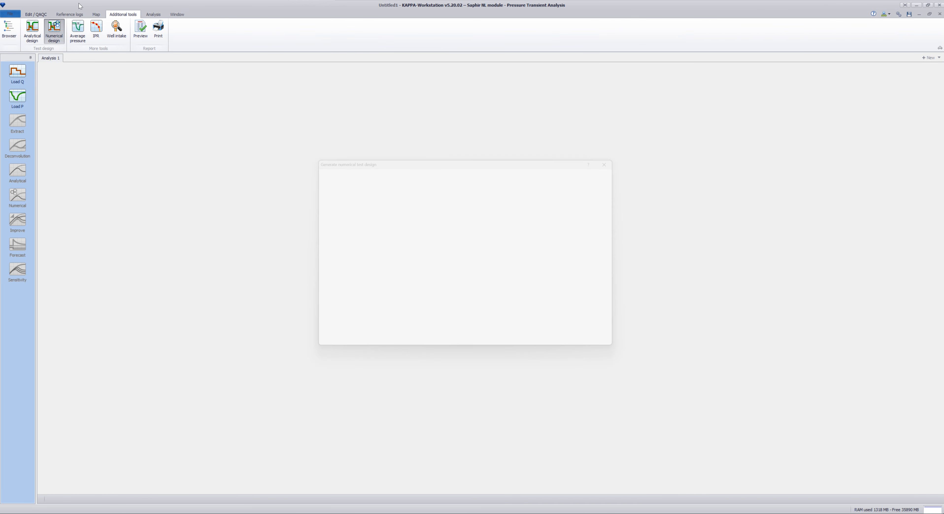
{"action": "left_click_drag", "start_coordinate": [412, 160], "coordinate": [334, 128]}
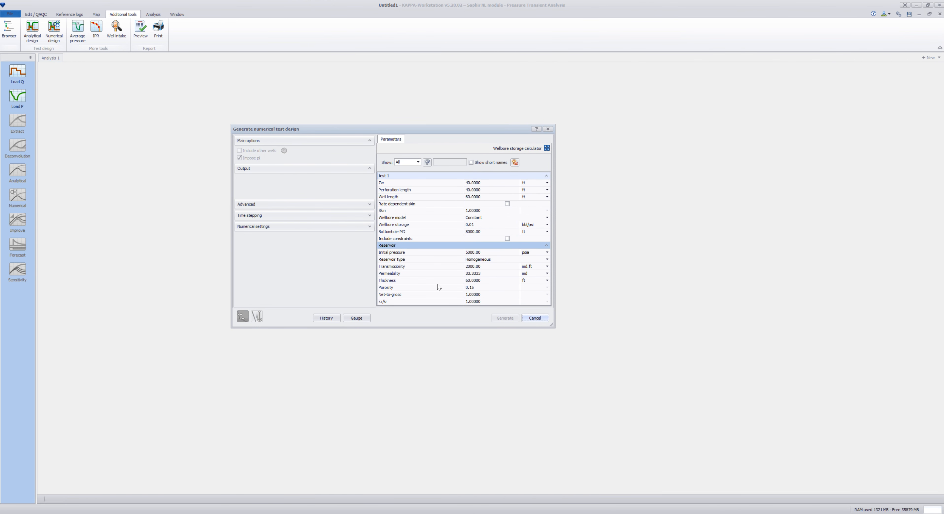
{"action": "left_click_drag", "start_coordinate": [552, 325], "coordinate": [588, 393]}
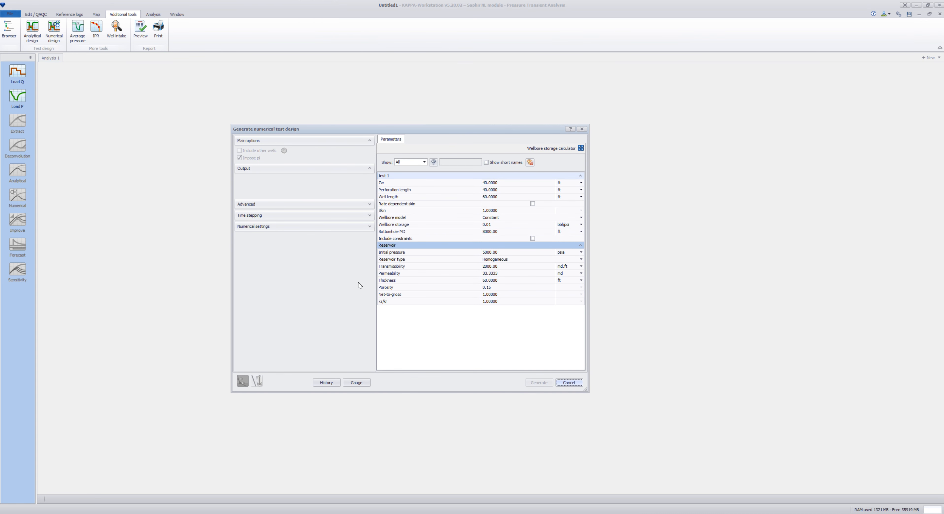
{"action": "left_click", "coordinate": [330, 382]}
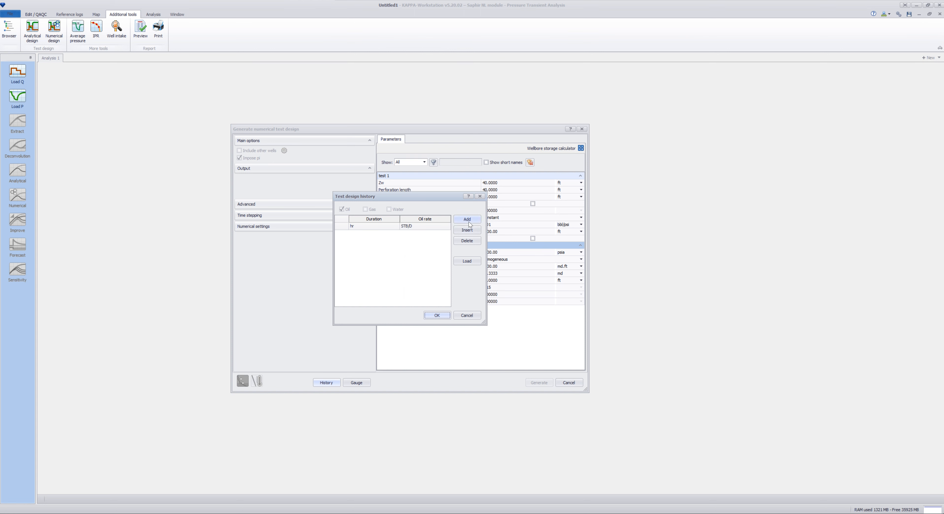
{"action": "left_click", "coordinate": [468, 221]}
{"action": "left_click", "coordinate": [468, 221]}
{"action": "left_click", "coordinate": [469, 221]}
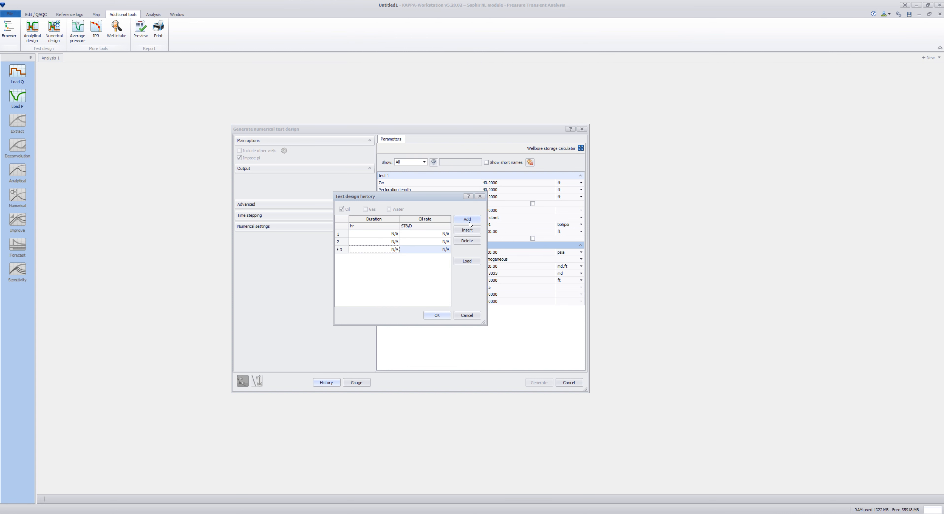
Define the first history period as 5 hr at an oil rate of 0 STB/D.
{"action": "left_click", "coordinate": [391, 234]}
{"action": "left_click", "coordinate": [391, 234]}
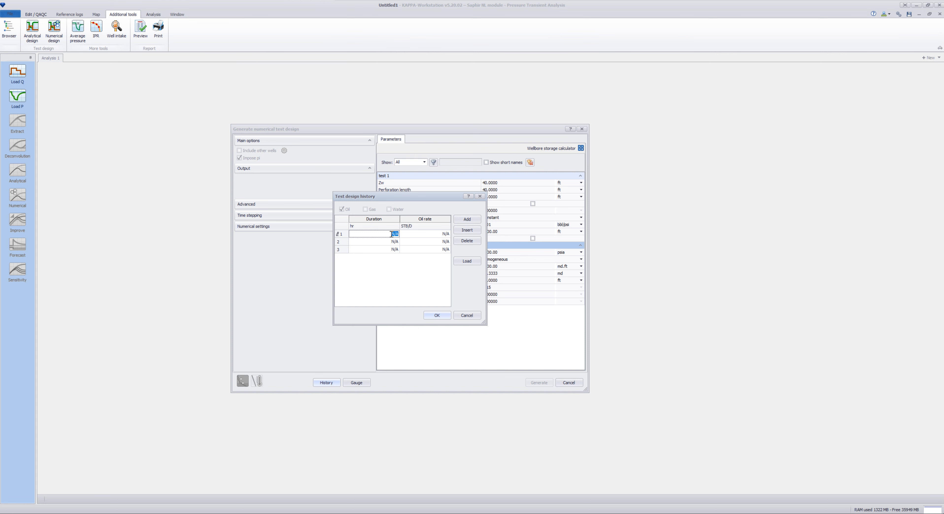
{"action": "type", "text": "5"}
{"action": "key", "text": "Tab"}
{"action": "type", "text": "0"}
Define the second history period as 48 hr at an oil rate of 200 STB/D.
{"action": "left_click", "coordinate": [355, 244]}
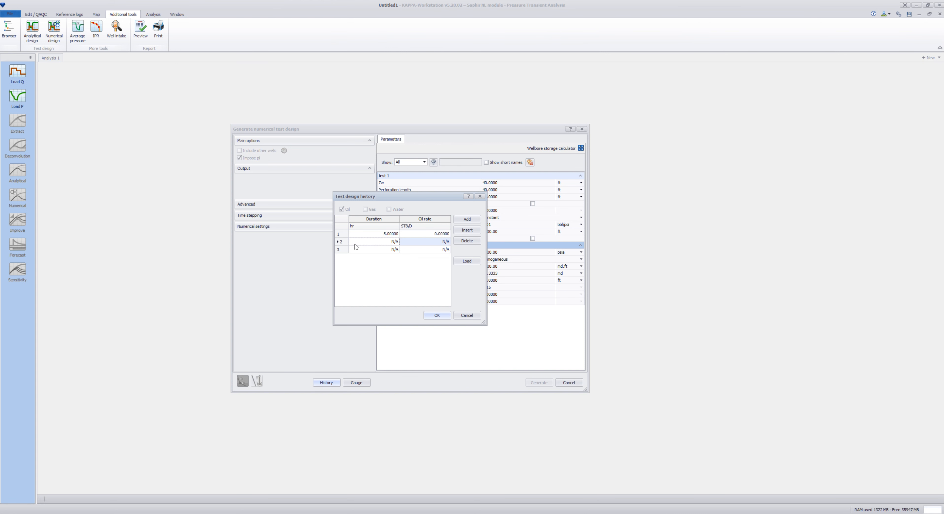
{"action": "left_click", "coordinate": [358, 246]}
{"action": "type", "text": "48"}
{"action": "key", "text": "Tab"}
{"action": "type", "text": "20"}
{"action": "key", "text": "Return"}
Define the third history period as 96 hr at an oil rate of 0 STB/D and accept the history.
{"action": "left_click", "coordinate": [367, 248]}
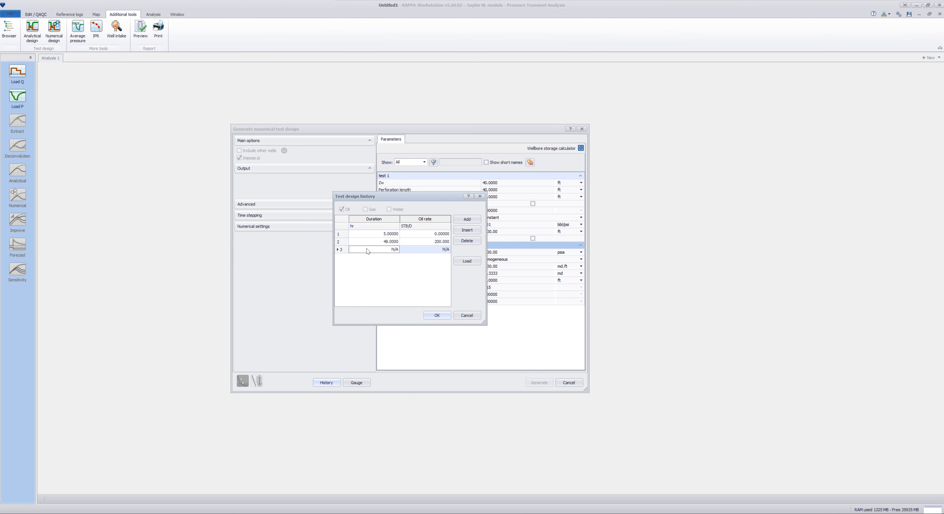
{"action": "left_click", "coordinate": [366, 248]}
{"action": "type", "text": "96"}
{"action": "key", "text": "Right"}
{"action": "type", "text": "0"}
{"action": "key", "text": "Return"}
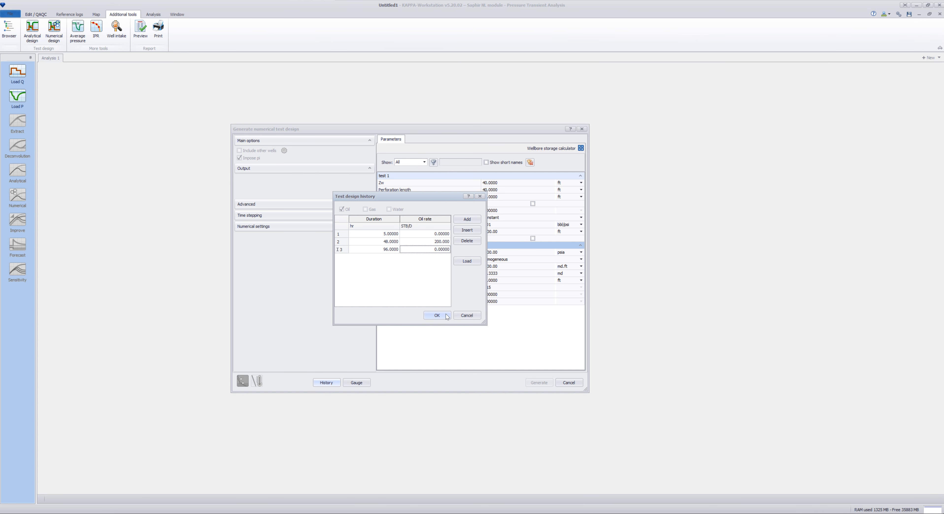
{"action": "left_click", "coordinate": [436, 315]}
Check the pressure gauge properties without changing them and generate the numerical test design.
{"action": "left_click", "coordinate": [360, 383]}
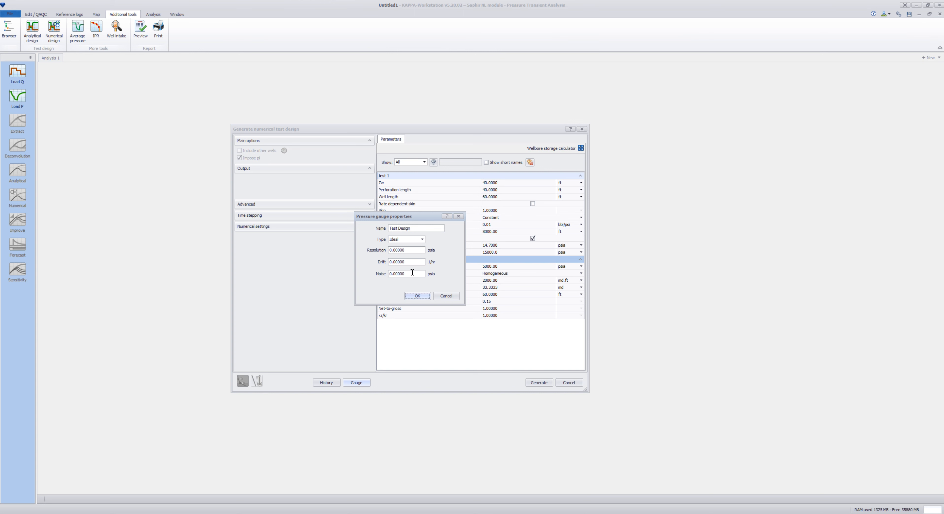
{"action": "left_click", "coordinate": [458, 216]}
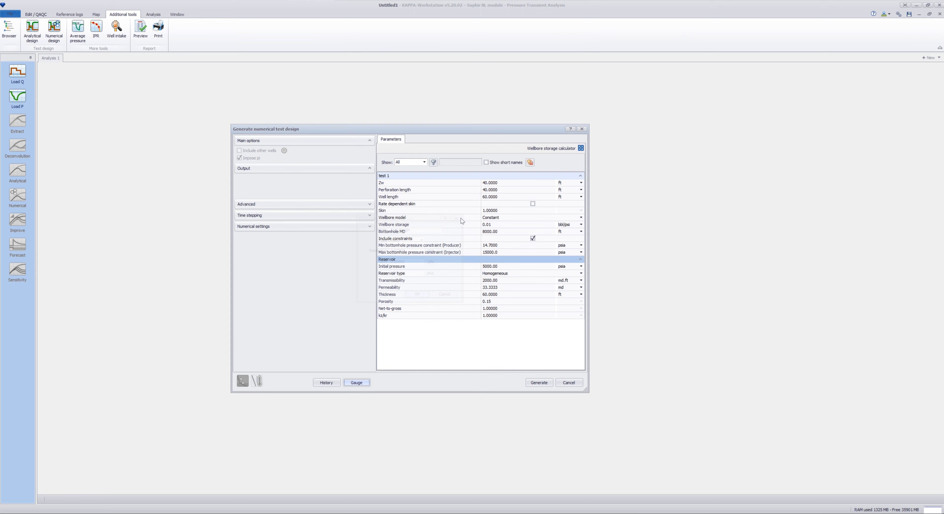
{"action": "left_click", "coordinate": [534, 383]}
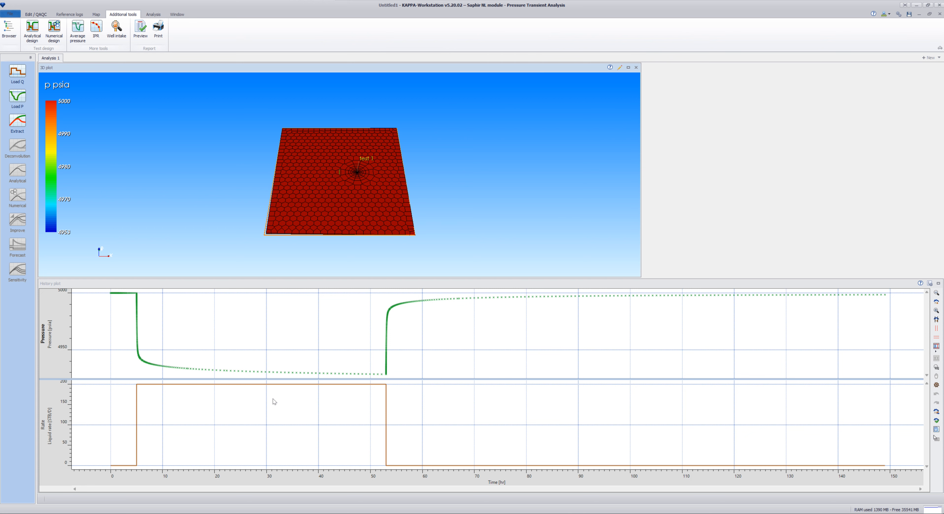
Extract Build-Up #1 using the Test Design pressure gauge and the oil rate production data.
{"action": "left_click", "coordinate": [20, 126]}
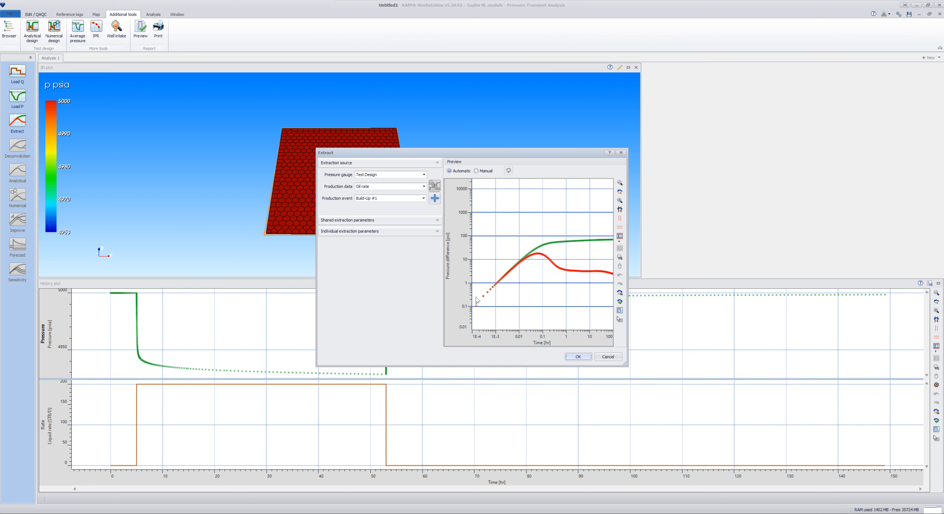
{"action": "left_click", "coordinate": [577, 357]}
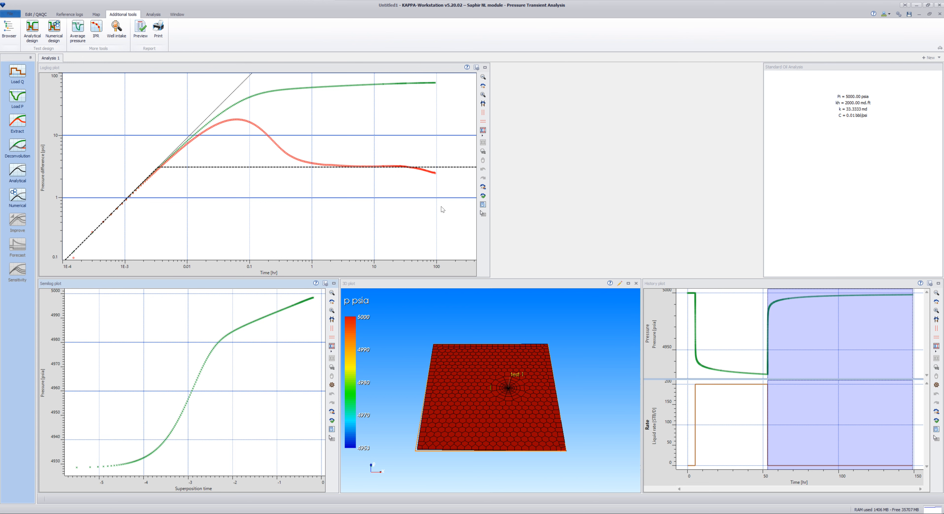
{"action": "left_click_drag", "start_coordinate": [286, 167], "coordinate": [282, 166]}
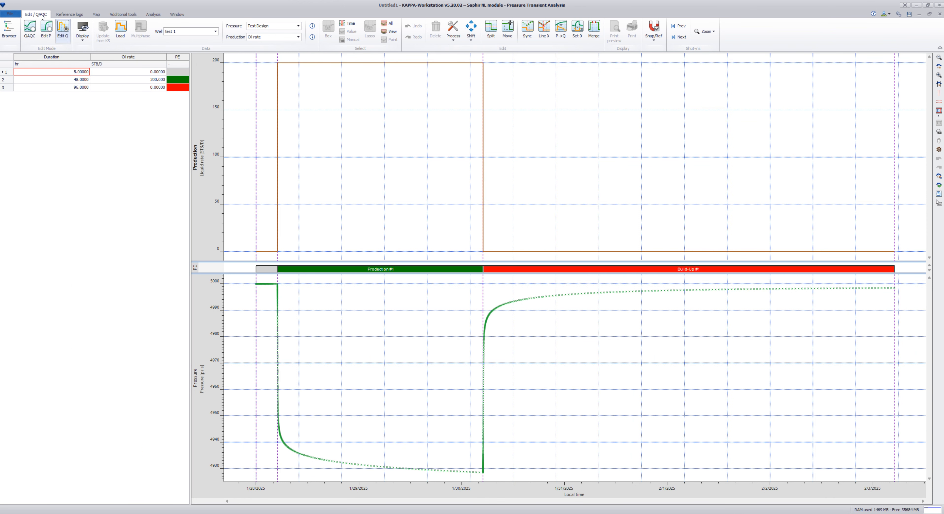
Set the oil rate of the 48 hr production period to 1000 STB/D and update Analysis 1.
{"action": "left_click", "coordinate": [135, 79]}
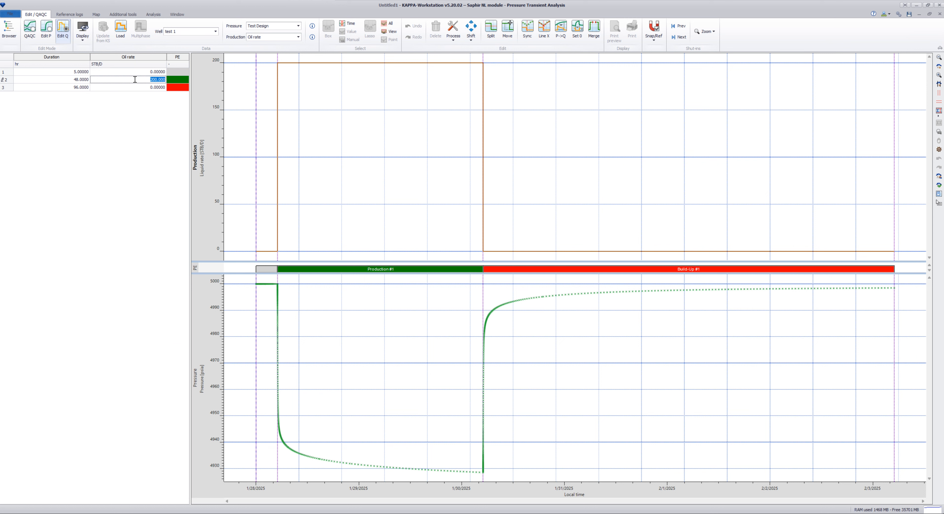
{"action": "type", "text": "1"}
{"action": "key", "text": "Return"}
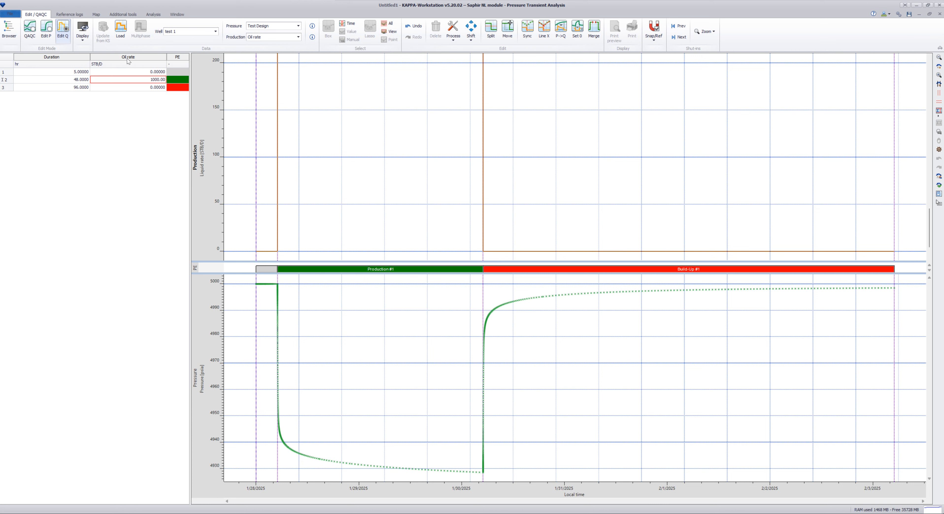
{"action": "left_click", "coordinate": [123, 15]}
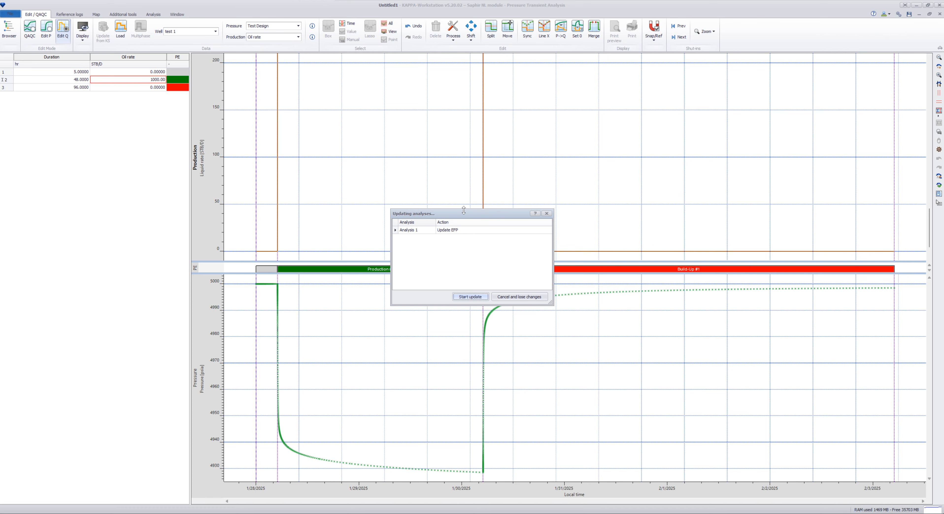
{"action": "left_click", "coordinate": [476, 298]}
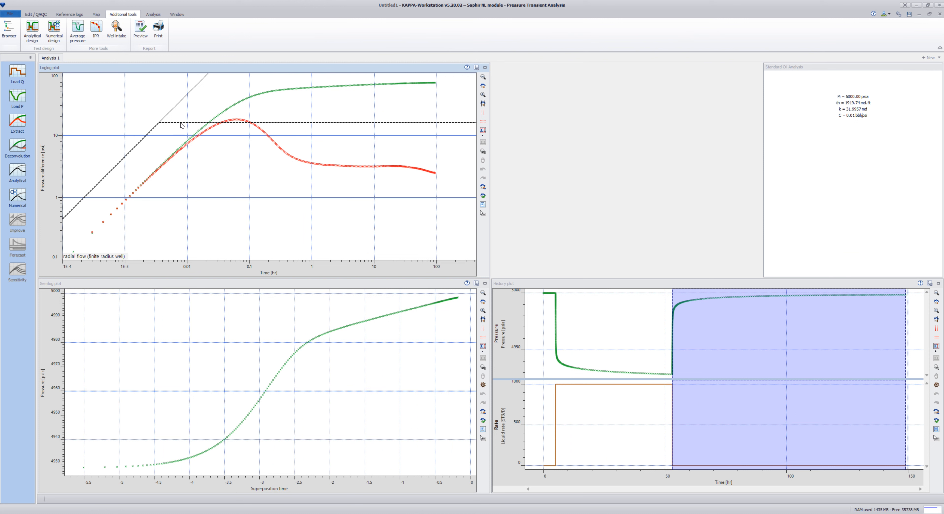
Match the radial flow and wellbore storage lines to the loglog derivative, with kh about 9353 md.ft and C about 0.0494 bbl/psi.
{"action": "left_click_drag", "start_coordinate": [182, 126], "coordinate": [178, 169]}
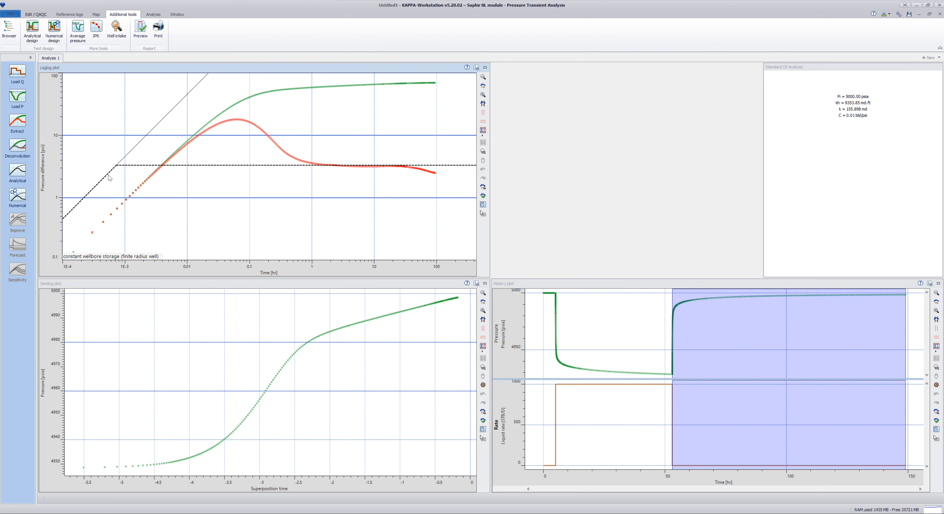
{"action": "left_click_drag", "start_coordinate": [107, 177], "coordinate": [149, 177]}
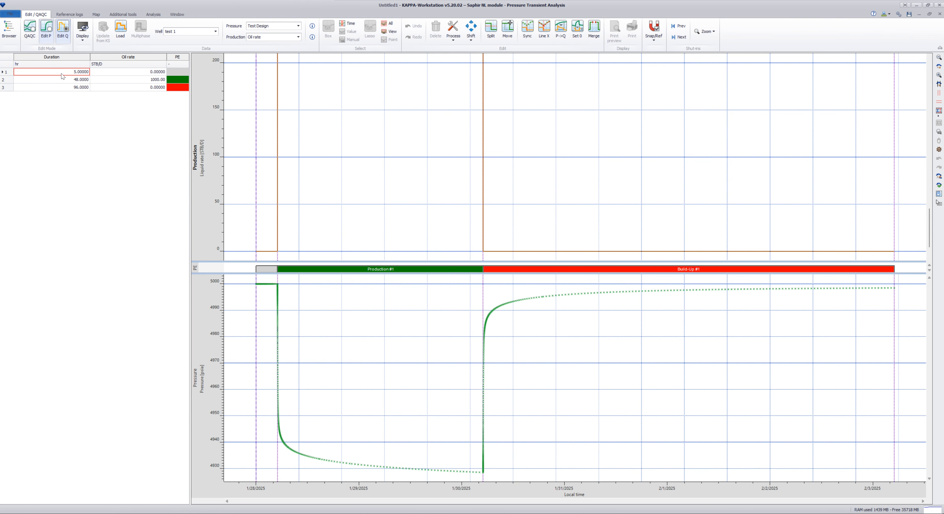
{"action": "double_click", "coordinate": [70, 89]}
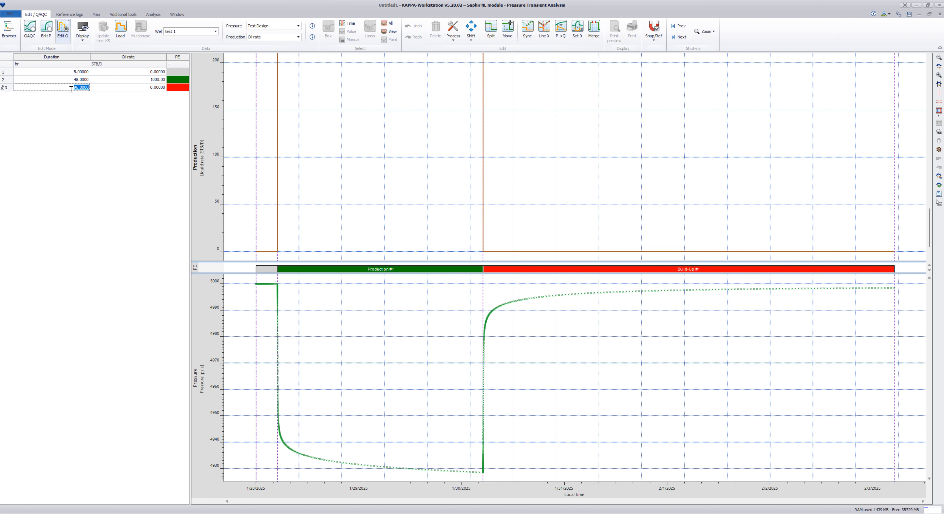
{"action": "type", "text": "200"}
{"action": "key", "text": "Return"}
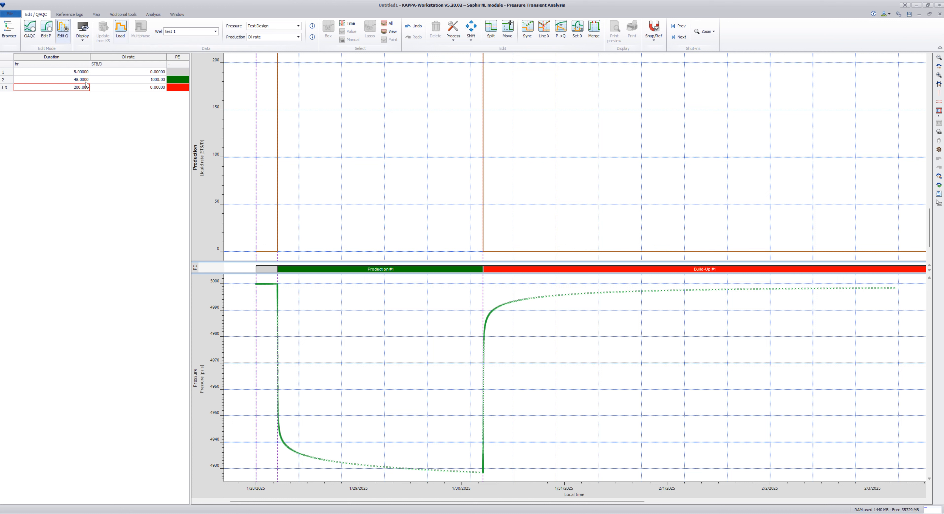
{"action": "double_click", "coordinate": [81, 88]}
{"action": "type", "text": "96"}
{"action": "key", "text": "Return"}
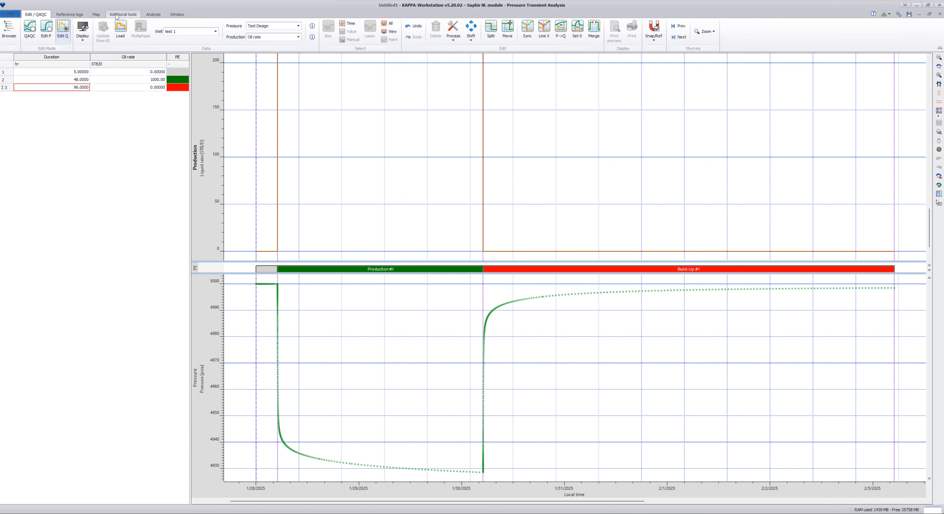
Generate a second numerical test design and extract Build-Up #1 using the Test Design 2 gauge and the oil rate.
{"action": "left_click", "coordinate": [123, 14]}
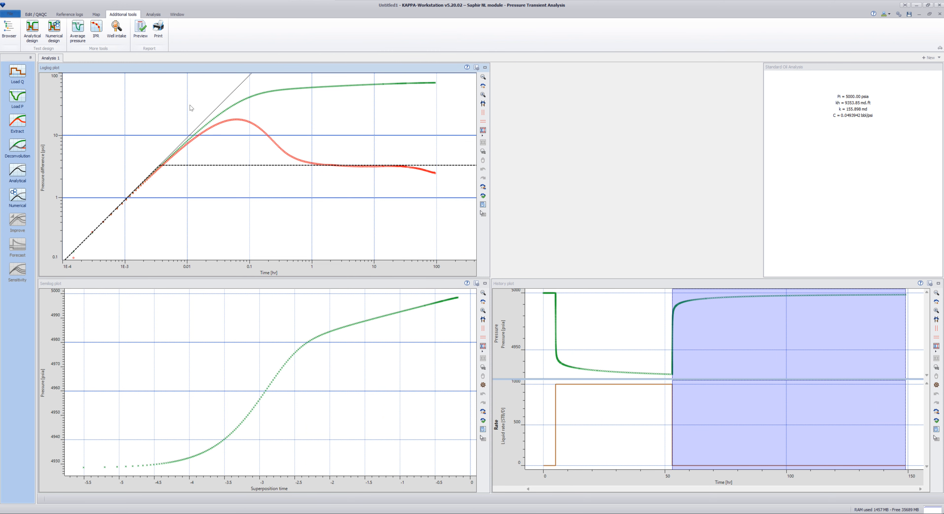
{"action": "left_click", "coordinate": [97, 14]}
{"action": "left_click", "coordinate": [131, 16]}
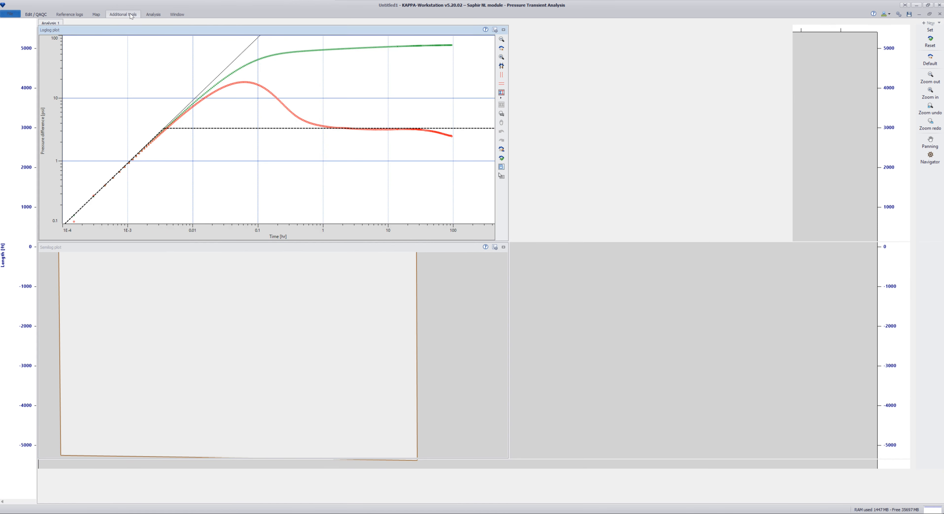
{"action": "left_click", "coordinate": [61, 37]}
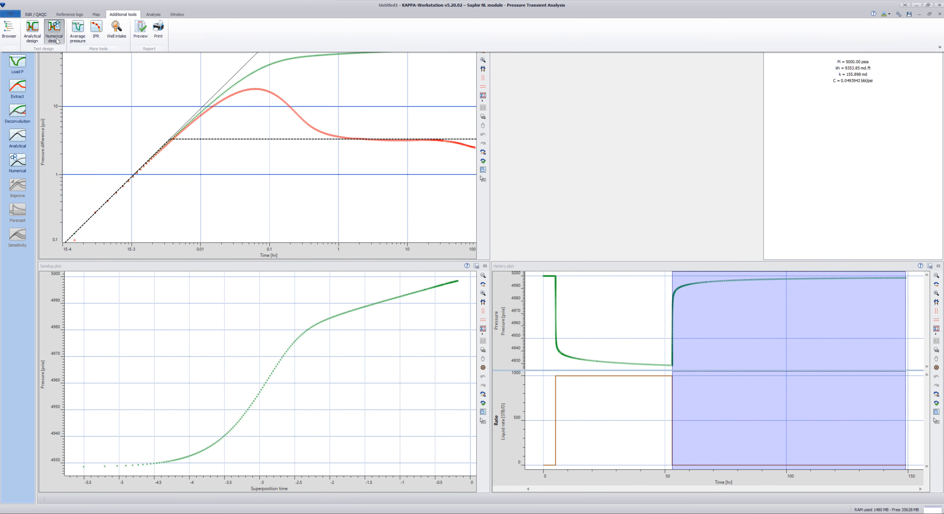
{"action": "left_click", "coordinate": [577, 349]}
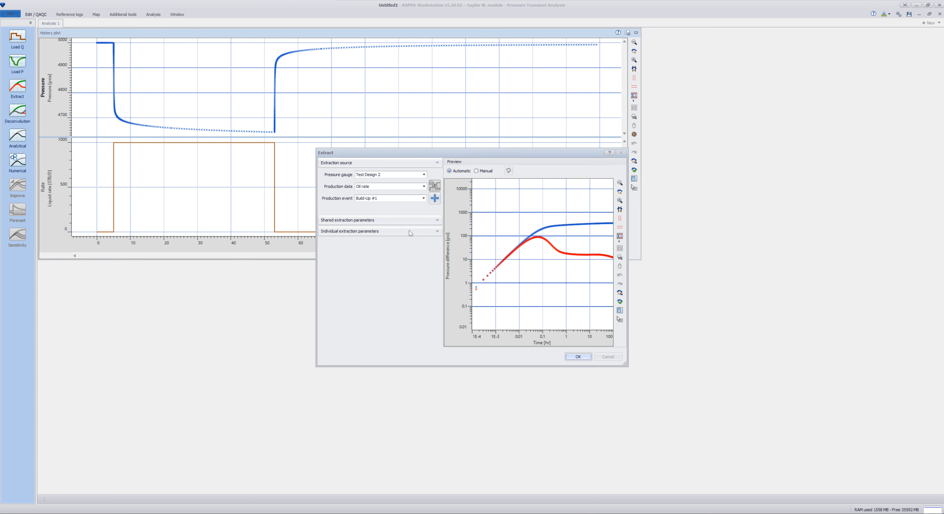
{"action": "left_click", "coordinate": [578, 356]}
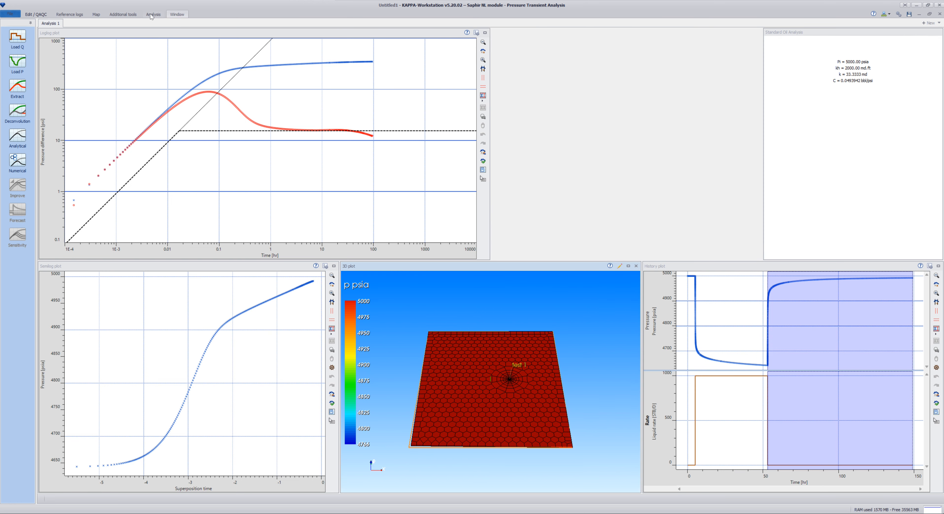
Fit the loglog wellbore storage and radial flow lines to the data, with C about 0.0103 bbl/psi and kh about 1860 md.ft.
{"action": "left_click", "coordinate": [152, 15]}
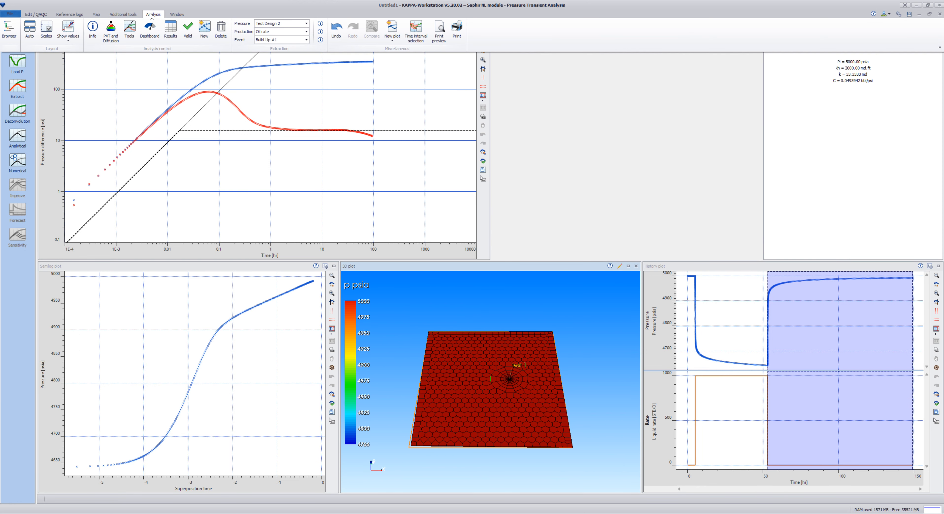
{"action": "left_click", "coordinate": [939, 47]}
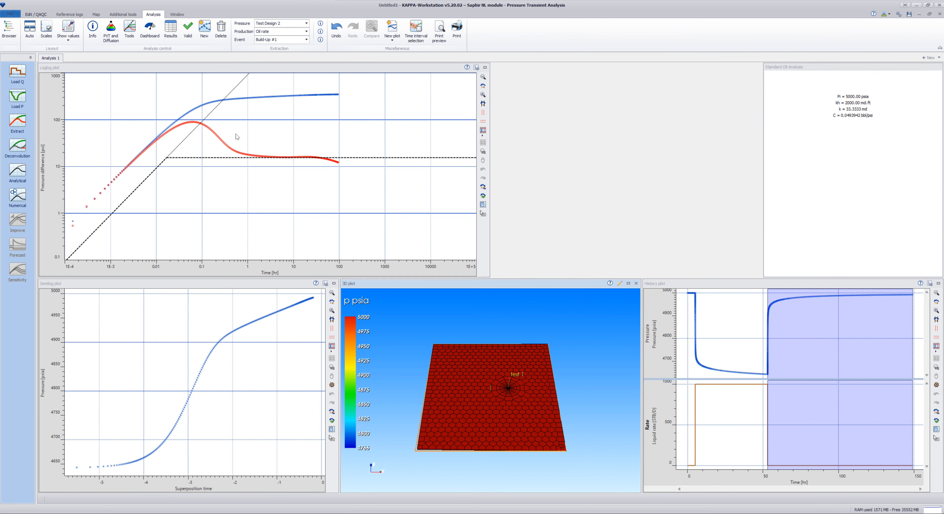
{"action": "left_click_drag", "start_coordinate": [137, 191], "coordinate": [112, 179]}
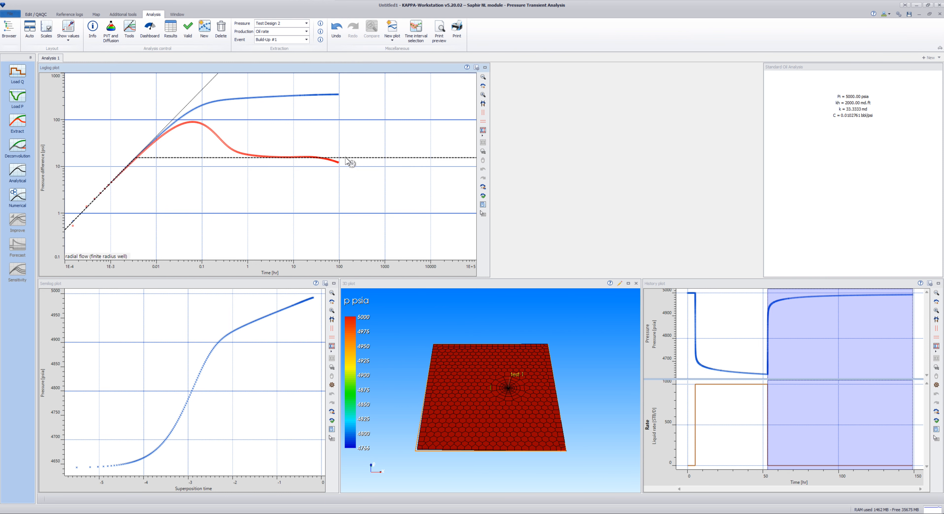
{"action": "left_click_drag", "start_coordinate": [345, 160], "coordinate": [343, 157]}
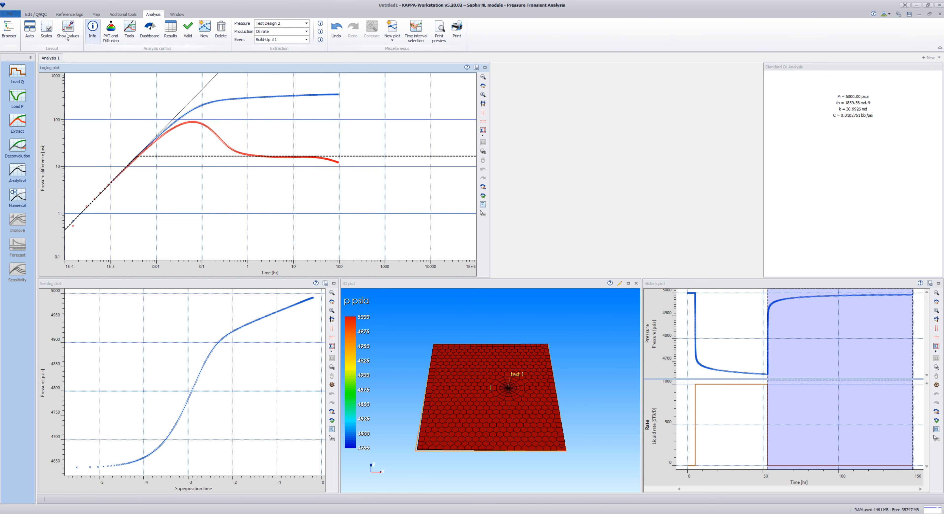
Set the duration of the third production history period to 200 hr and update Analysis 1.
{"action": "left_click", "coordinate": [34, 15]}
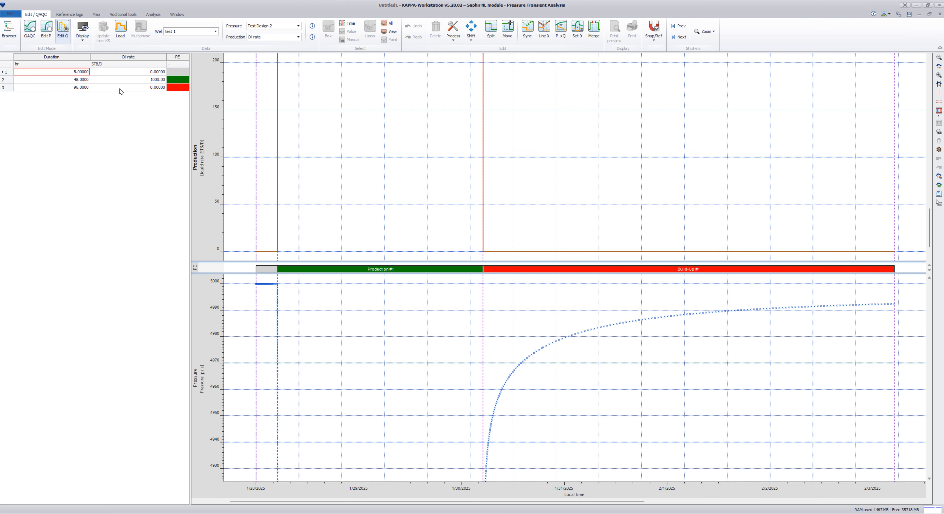
{"action": "left_click", "coordinate": [82, 90]}
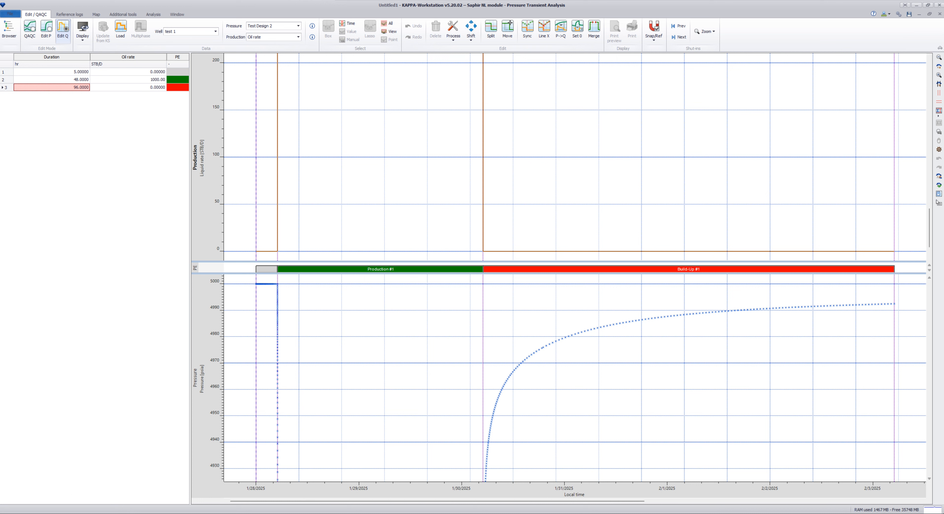
{"action": "type", "text": "200"}
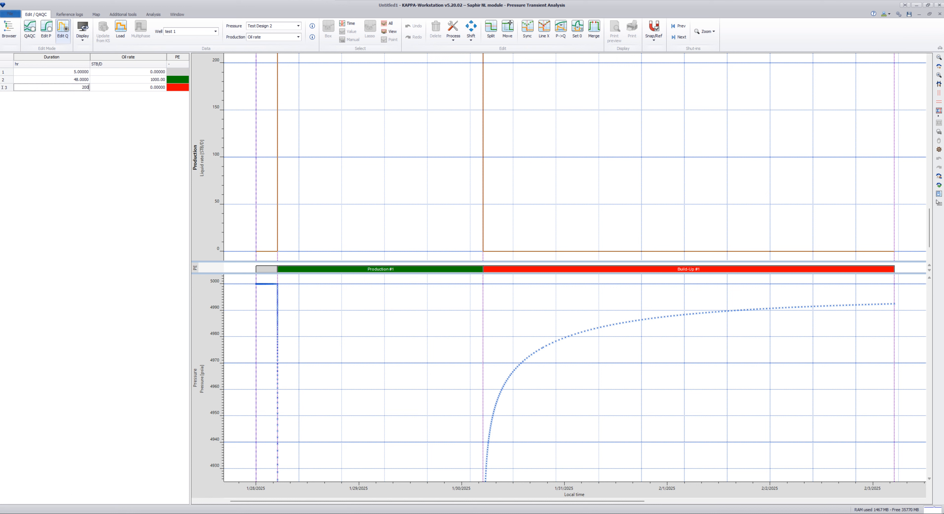
{"action": "key", "text": "Return"}
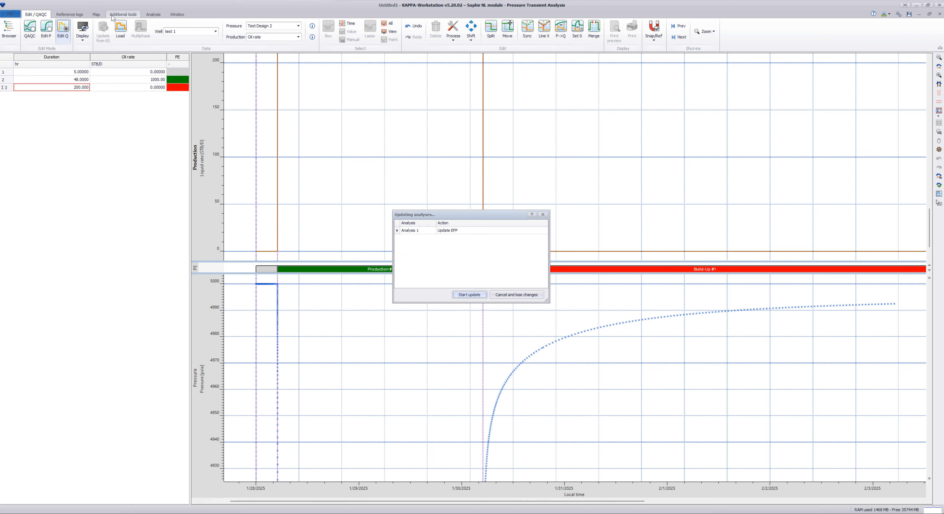
{"action": "left_click", "coordinate": [474, 301]}
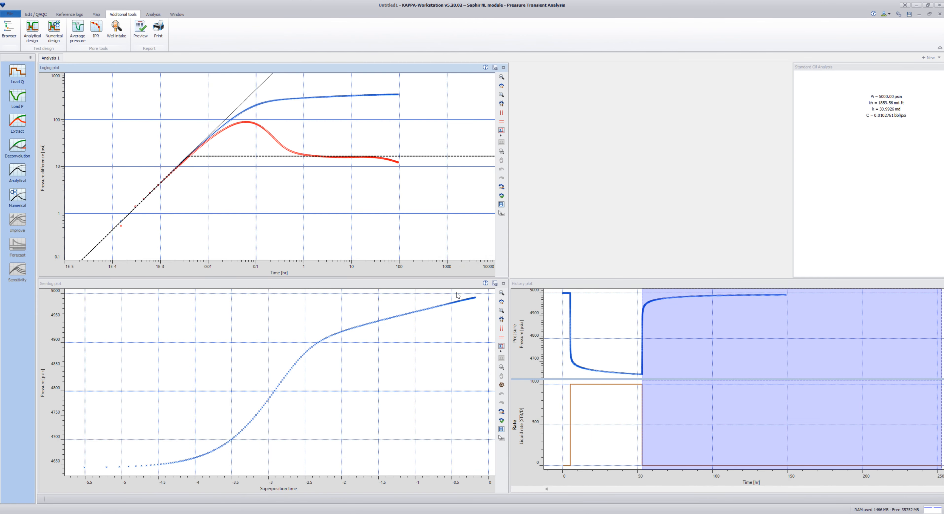
Generate a third numerical test design and extract Build-Up #1 using the Test Design 3 gauge and the oil rate.
{"action": "left_click", "coordinate": [55, 33]}
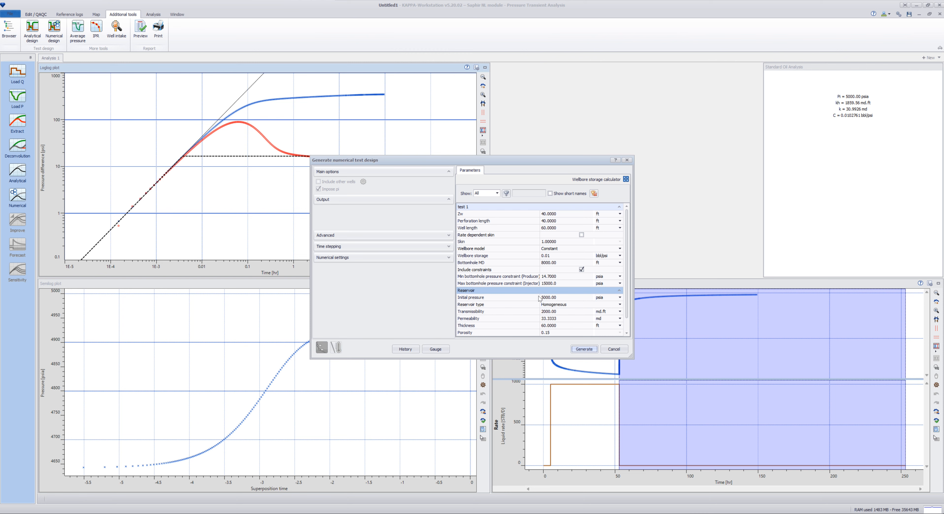
{"action": "left_click", "coordinate": [584, 348]}
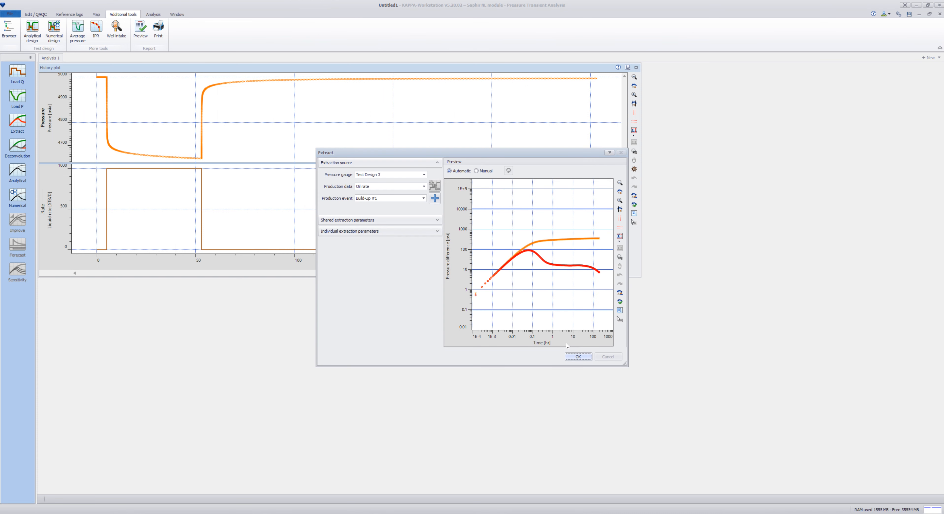
{"action": "left_click", "coordinate": [576, 356]}
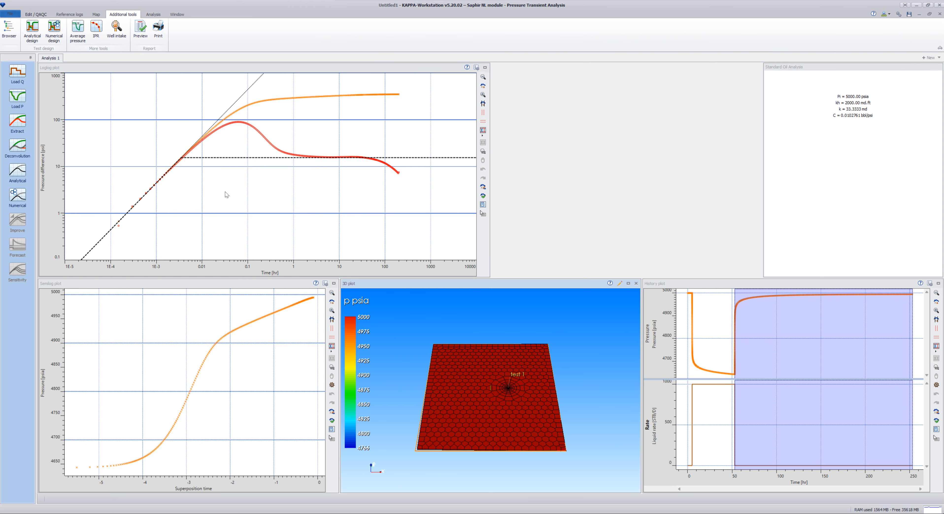
Try the Rectangle boundary model in the analysis tools for the loglog plot.
{"action": "left_click", "coordinate": [154, 15]}
{"action": "left_click", "coordinate": [133, 35]}
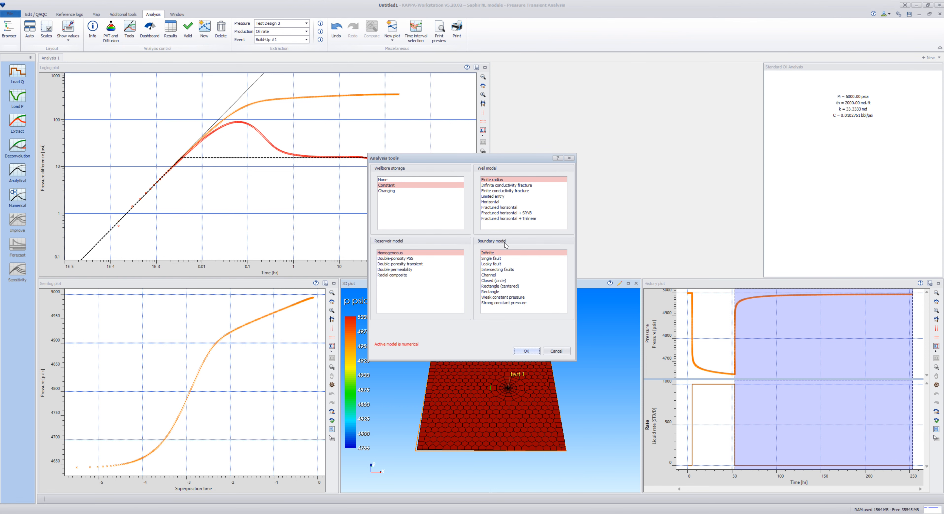
{"action": "left_click", "coordinate": [494, 286]}
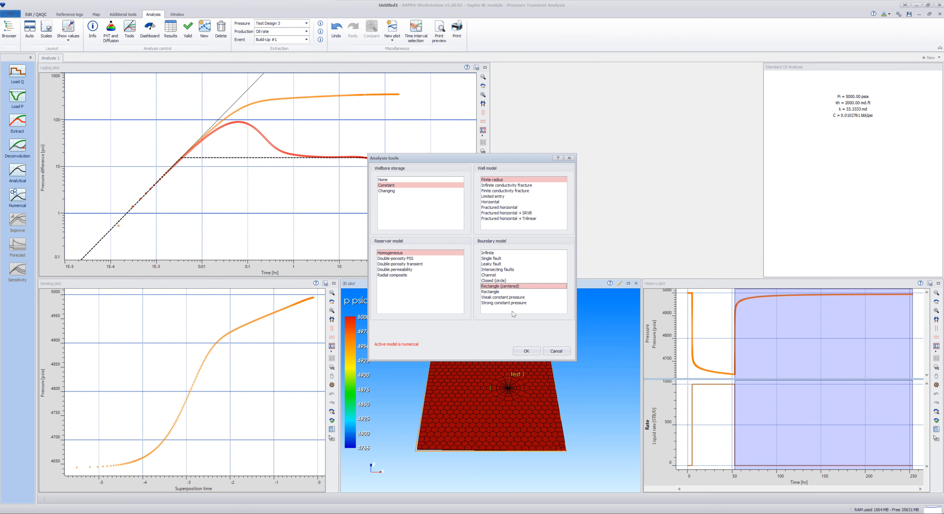
{"action": "left_click", "coordinate": [495, 292]}
{"action": "left_click", "coordinate": [531, 352]}
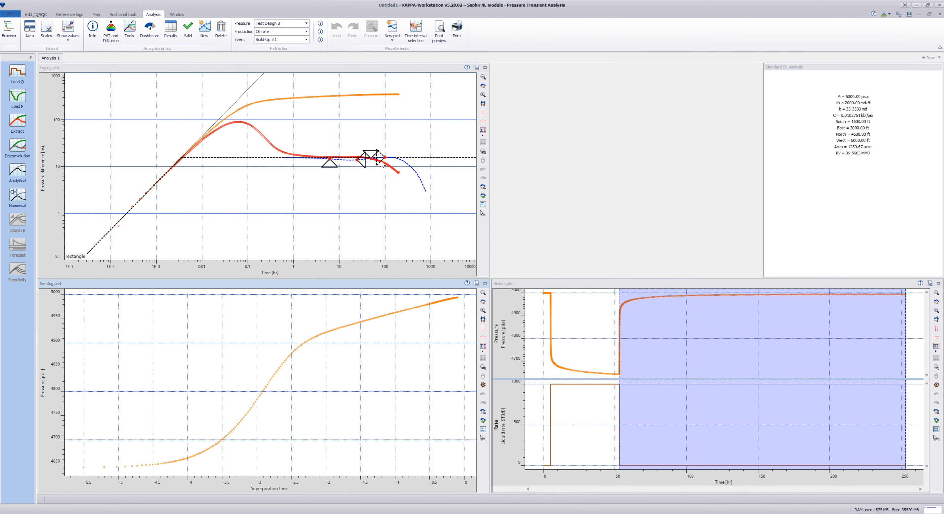
{"action": "right_click", "coordinate": [310, 190]}
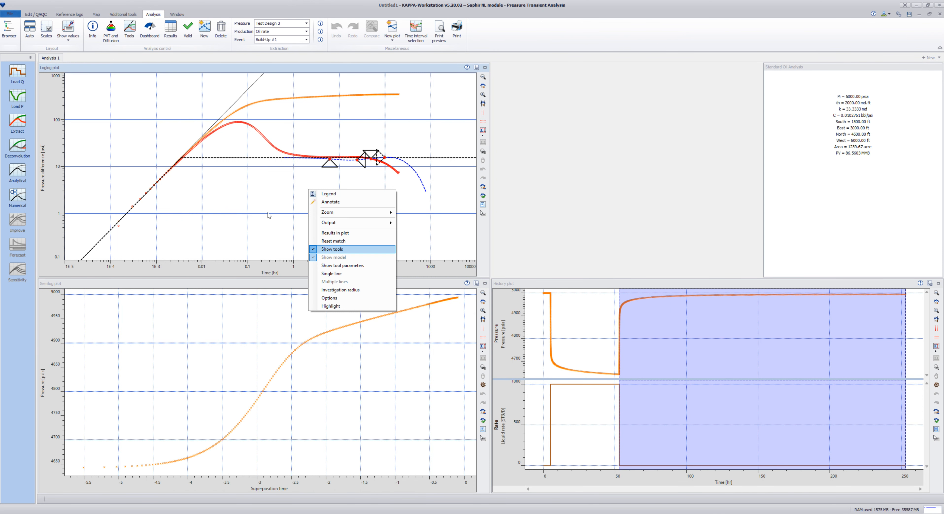
Set the boundary model of the analysis tools to Rectangle (centered).
{"action": "left_click", "coordinate": [130, 39]}
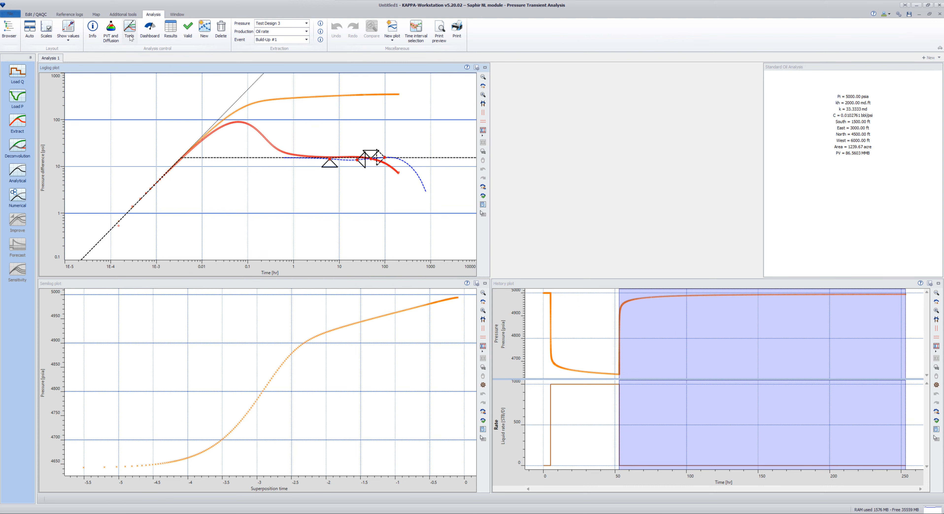
{"action": "left_click", "coordinate": [511, 287]}
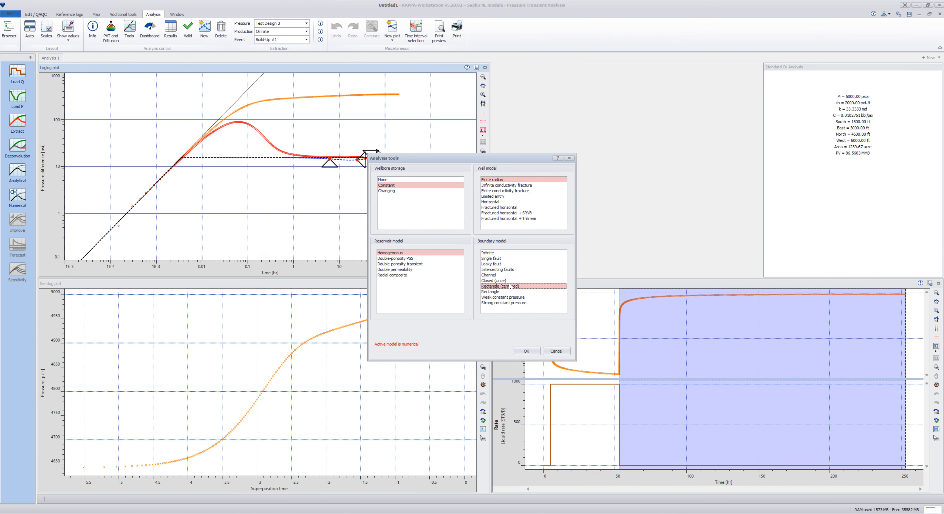
{"action": "left_click", "coordinate": [526, 351]}
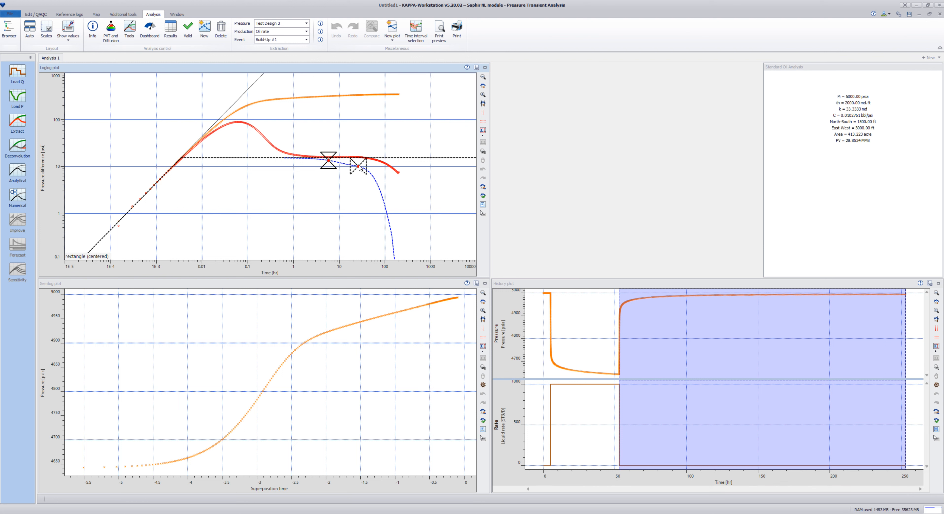
Match the centered rectangle markers to the late-time derivative, about 5779 ft north-south by 4232 ft east-west, and maximize the loglog plot.
{"action": "mouse_move", "coordinate": [329, 160]}
{"action": "left_mouse_down"}
{"action": "mouse_move", "coordinate": [366, 155]}
{"action": "mouse_move", "coordinate": [383, 172]}
{"action": "mouse_move", "coordinate": [350, 160]}
{"action": "mouse_move", "coordinate": [368, 160]}
{"action": "left_mouse_up"}
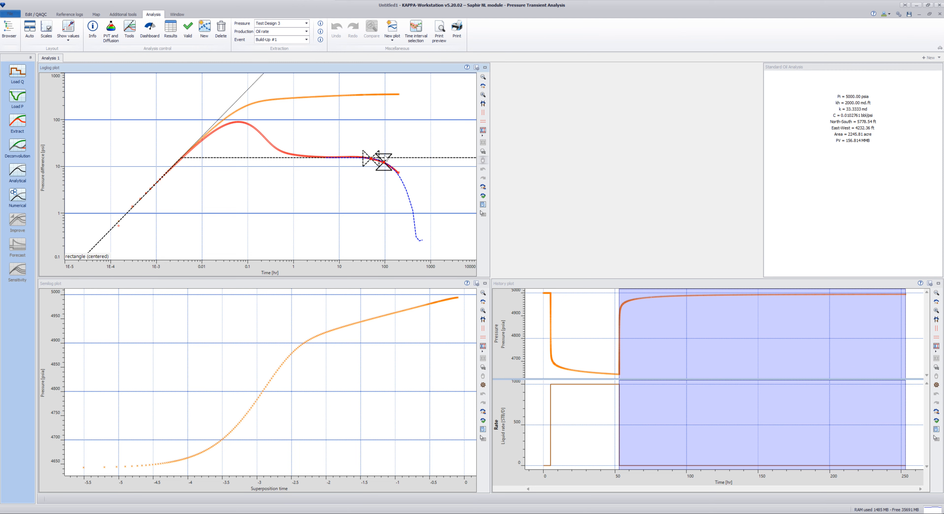
{"action": "left_click", "coordinate": [485, 69]}
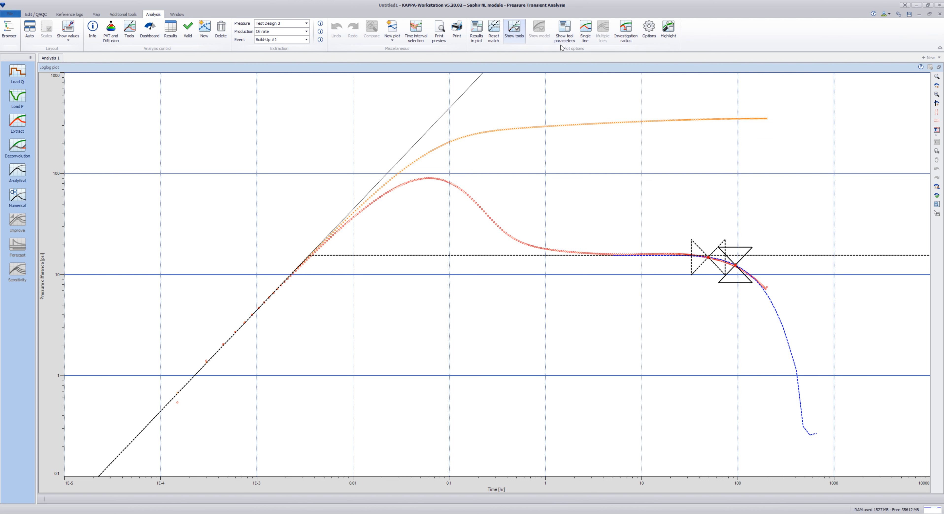
Review the tool parameters of the centered rectangle match, close them, and turn on the investigation radius for the loglog plot.
{"action": "left_click", "coordinate": [573, 41]}
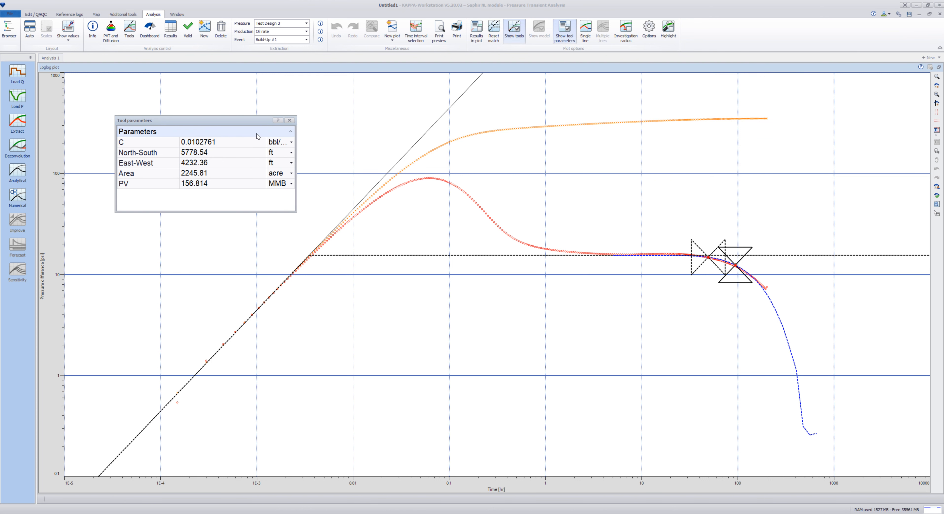
{"action": "left_click_drag", "start_coordinate": [207, 122], "coordinate": [178, 108]}
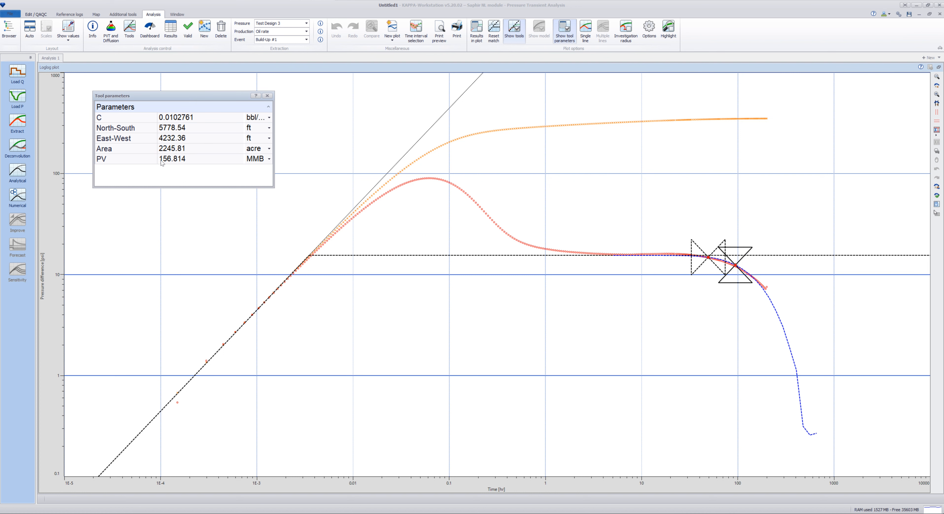
{"action": "left_click", "coordinate": [628, 39]}
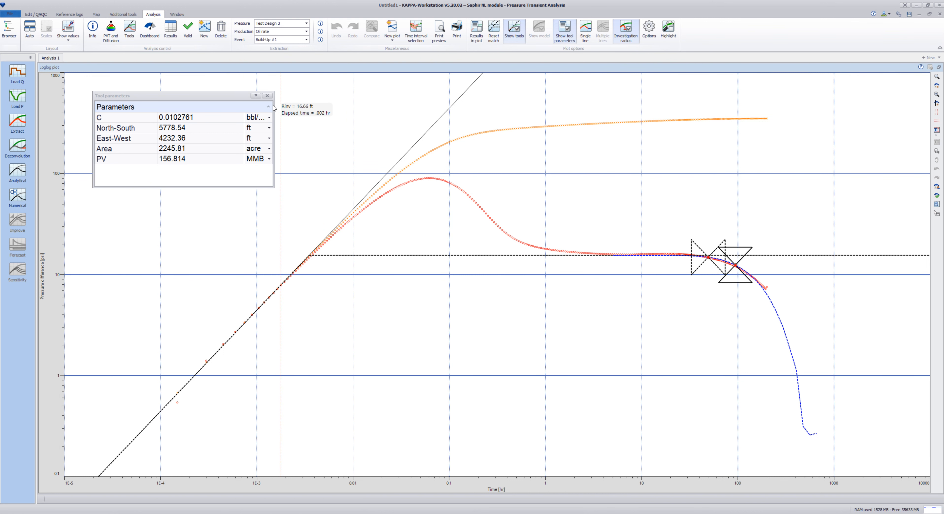
{"action": "left_click", "coordinate": [268, 96]}
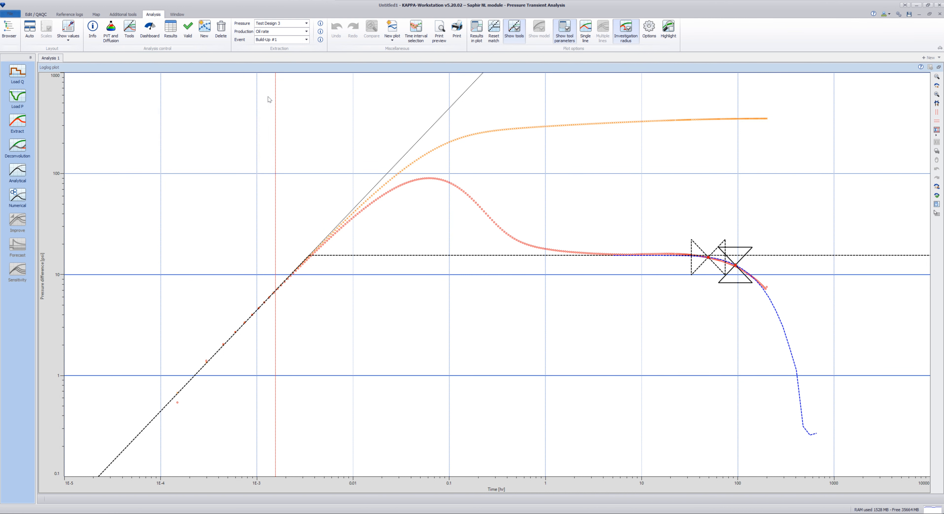
Restore the tiled plot layout and define a single line over the derivative plateau on the loglog plot, ending at about 20.8 hr.
{"action": "left_click", "coordinate": [938, 68]}
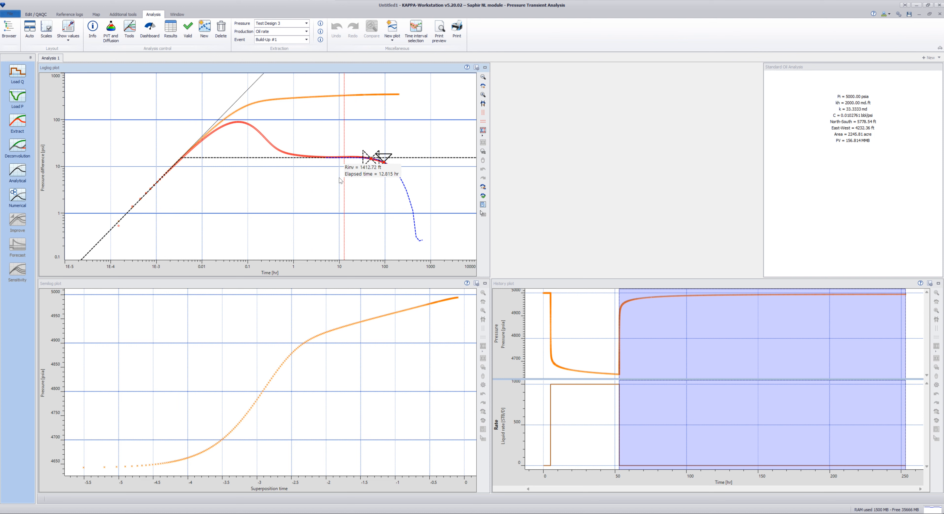
{"action": "right_click", "coordinate": [283, 185]}
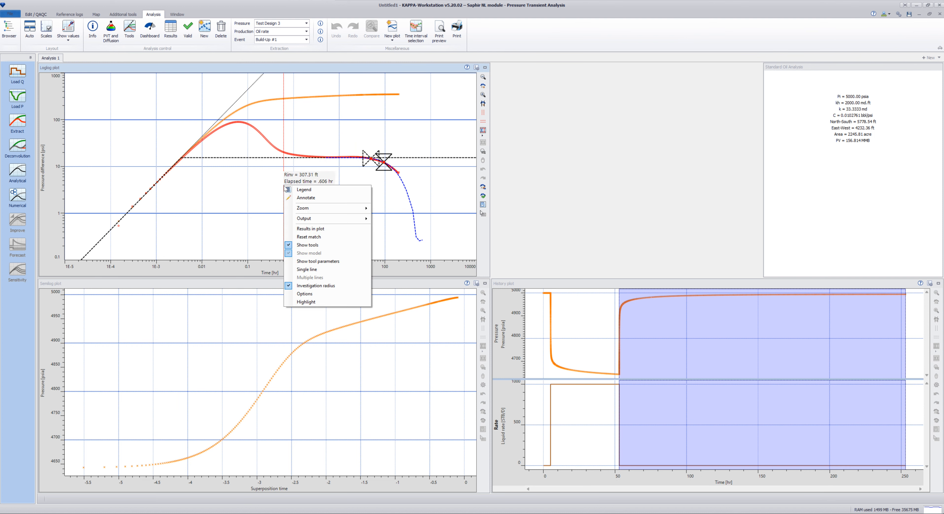
{"action": "left_click", "coordinate": [315, 270]}
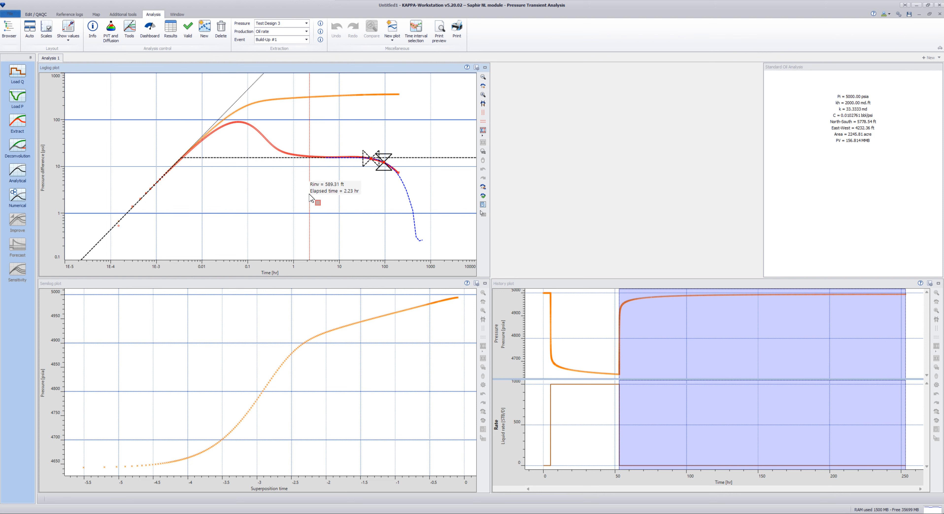
{"action": "left_click_drag", "start_coordinate": [323, 200], "coordinate": [354, 200]}
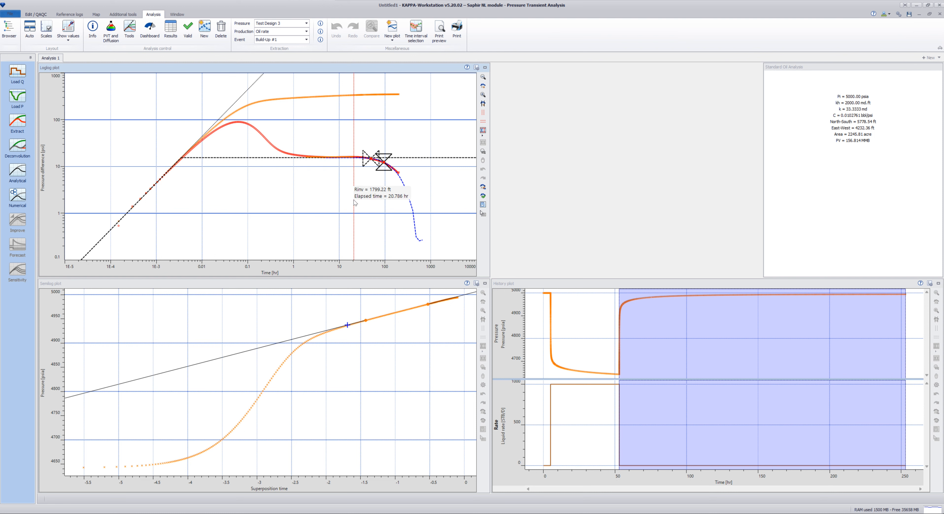